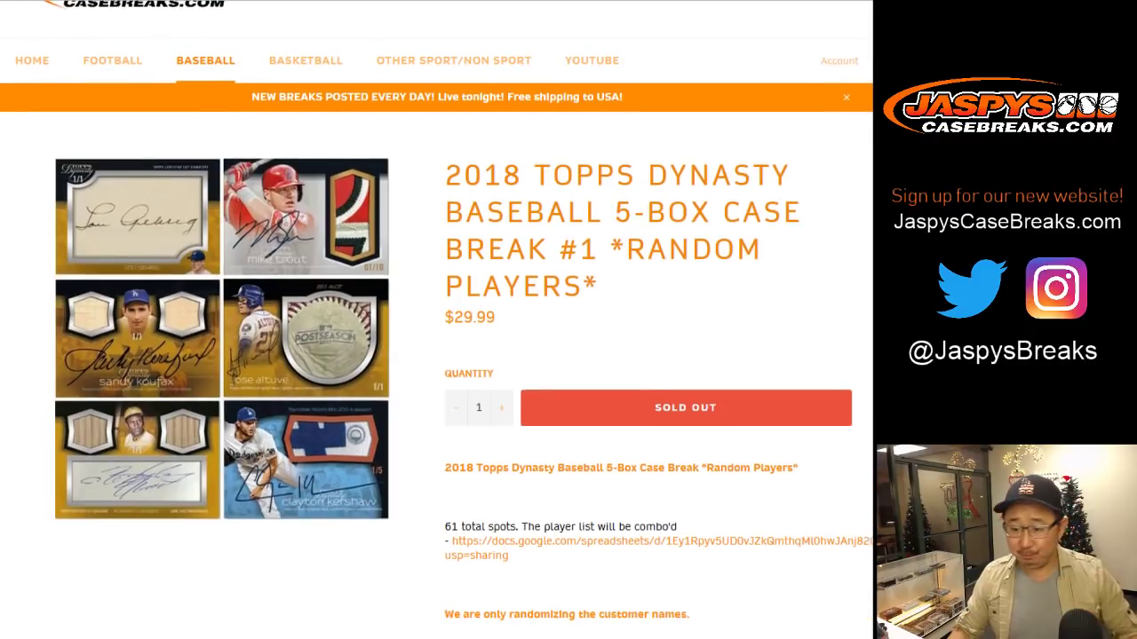
Review the spot count and player list details on the 2018 Topps Dynasty Baseball case break page
{"action": "left_click_drag", "start_coordinate": [452, 376], "coordinate": [476, 376]}
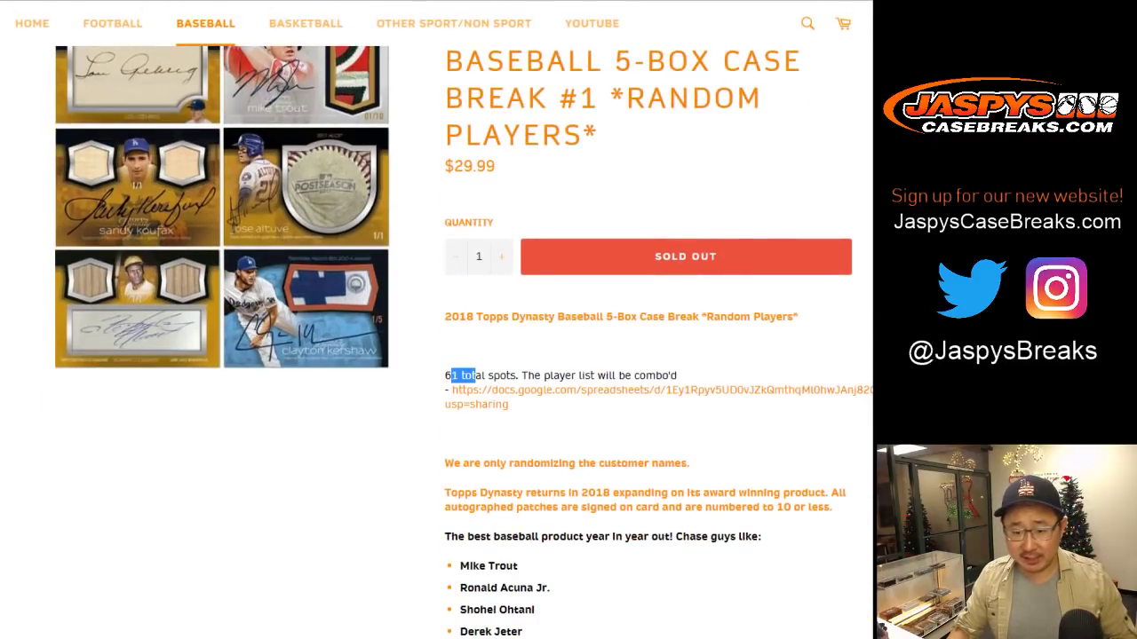
{"action": "left_click", "coordinate": [484, 377]}
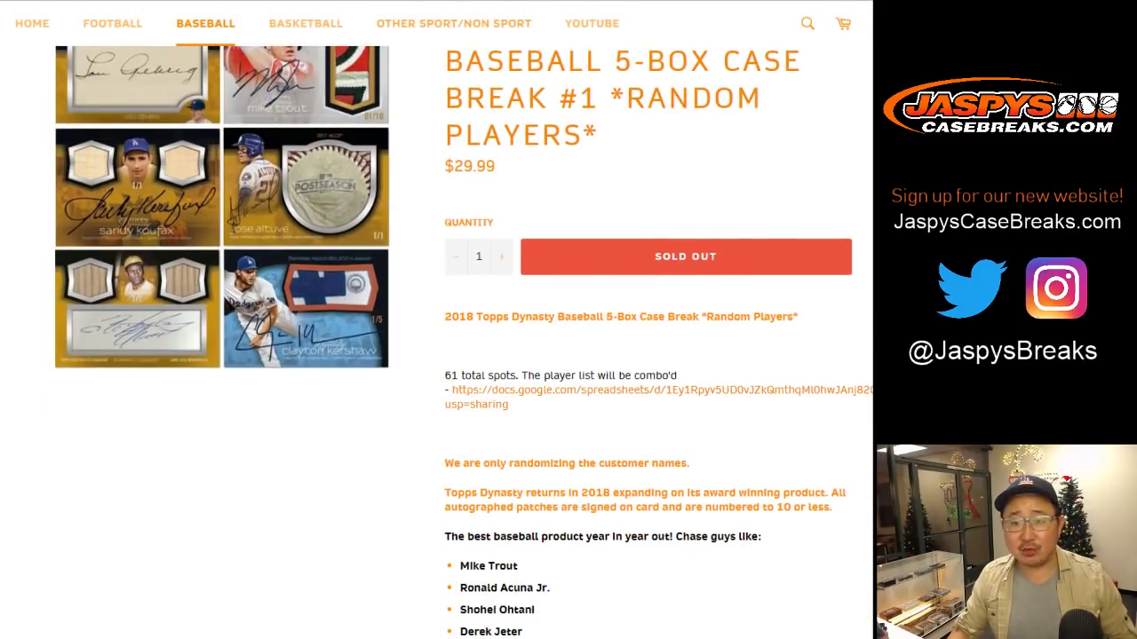
{"action": "scroll", "coordinate": [436, 355], "scroll_direction": "up", "scroll_amount": 3}
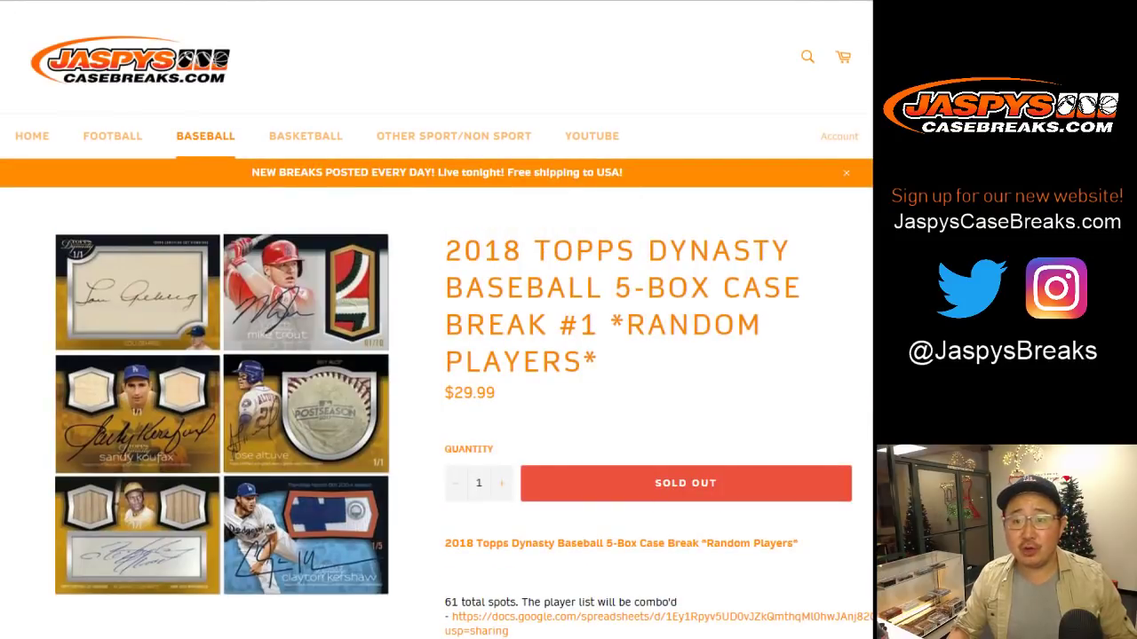
Copy the whole Dynasty BB Player List into the break spreadsheet starting at cell B1, and fit column B to its contents
{"action": "key", "text": "ctrl+Tab"}
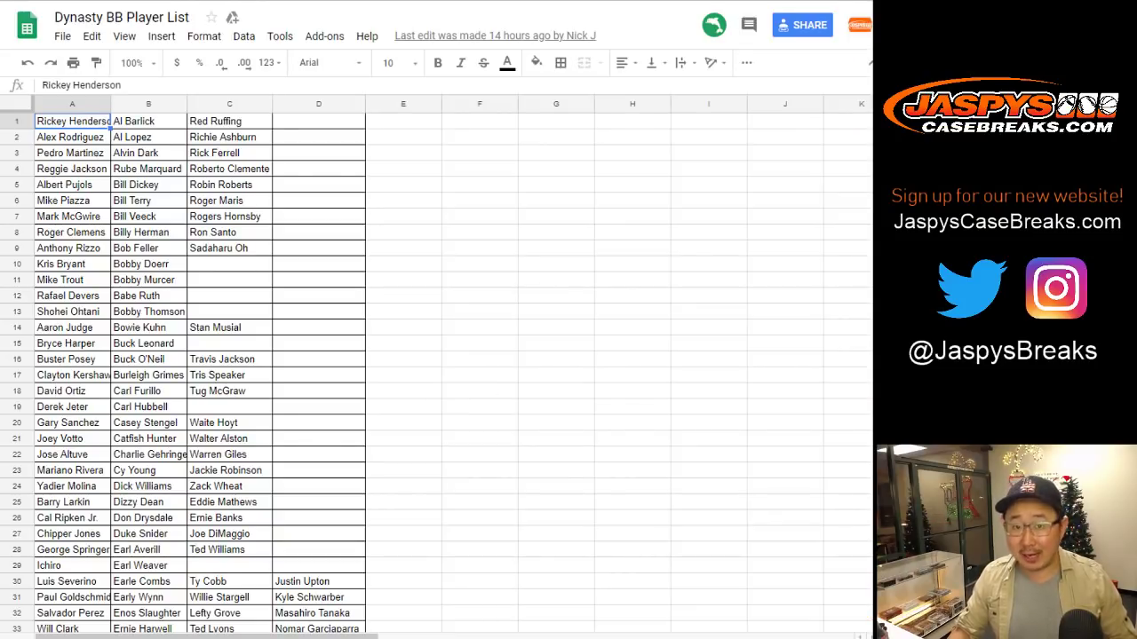
{"action": "scroll", "coordinate": [200, 372], "scroll_direction": "down", "scroll_amount": 12}
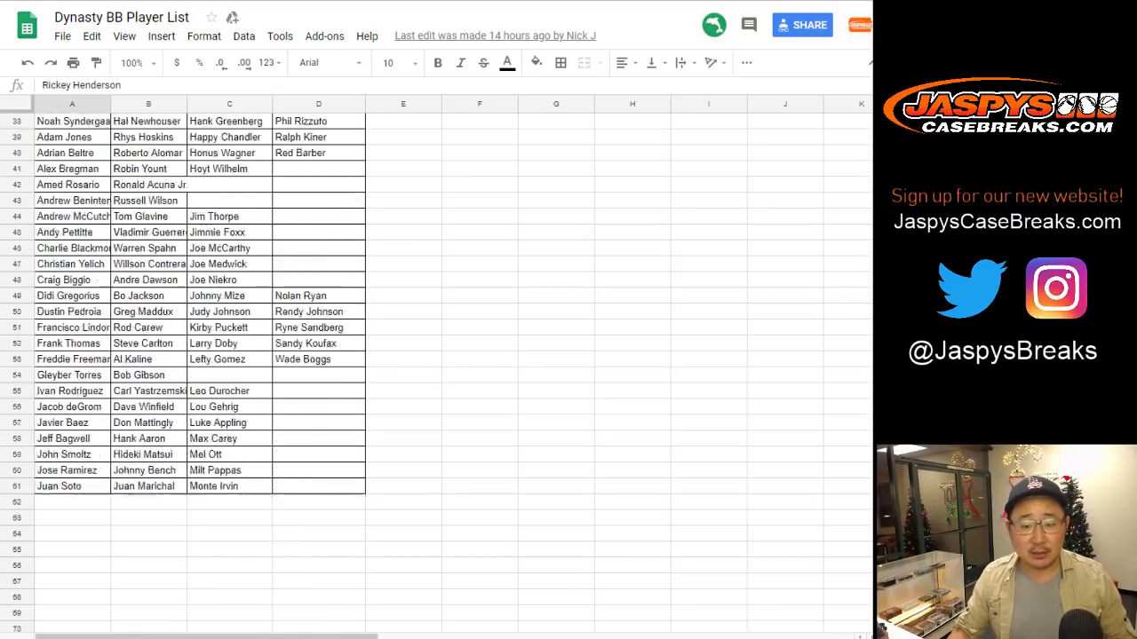
{"action": "scroll", "coordinate": [200, 373], "scroll_direction": "down", "scroll_amount": 3}
{"action": "key", "text": "ctrl+a"}
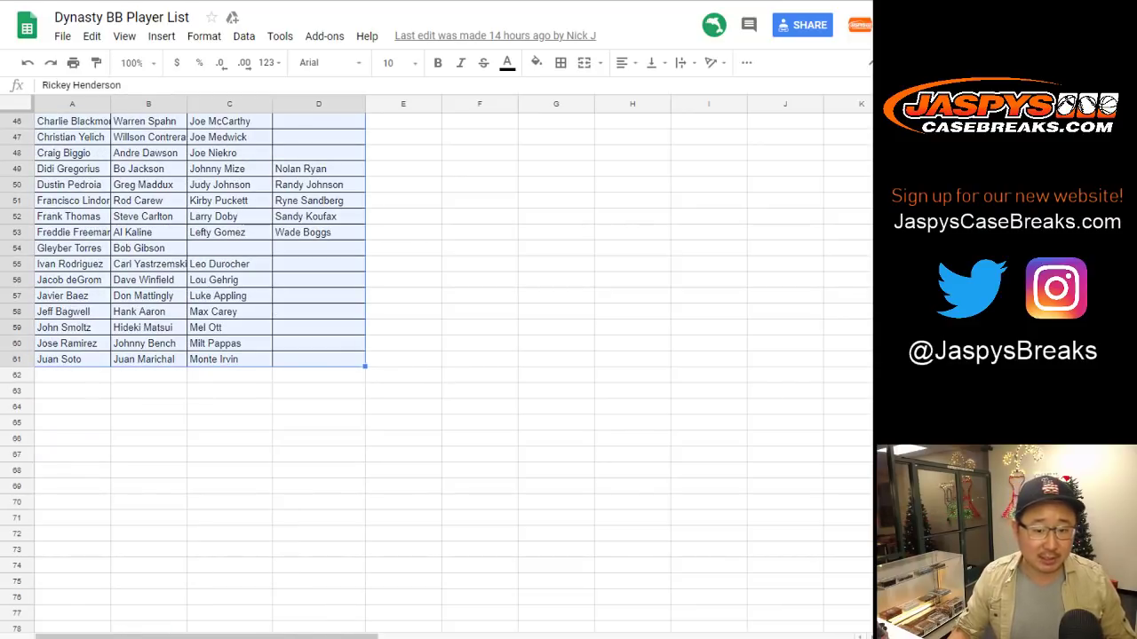
{"action": "key", "text": "ctrl+c"}
{"action": "key", "text": "ctrl+Tab"}
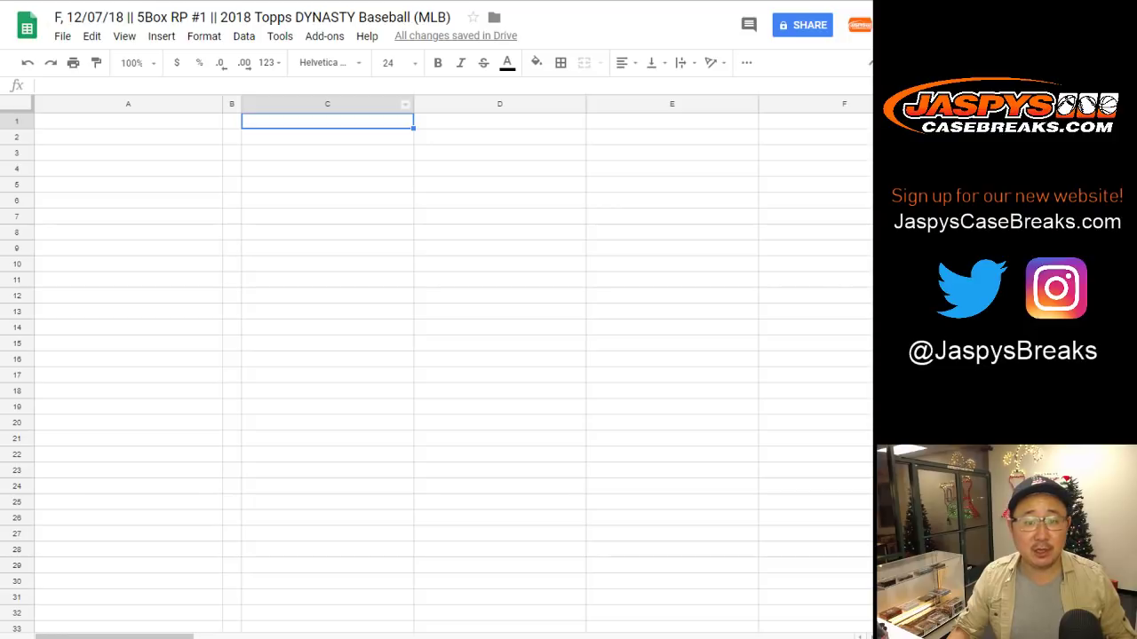
{"action": "left_click", "coordinate": [232, 122]}
{"action": "key", "text": "ctrl+v"}
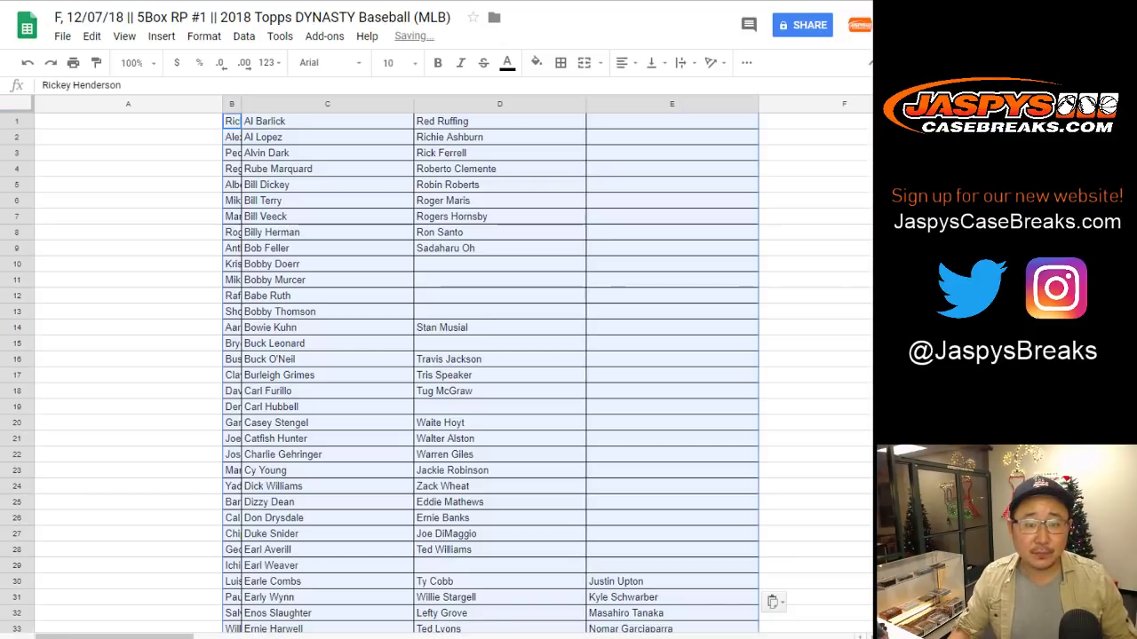
{"action": "double_click", "coordinate": [241, 104]}
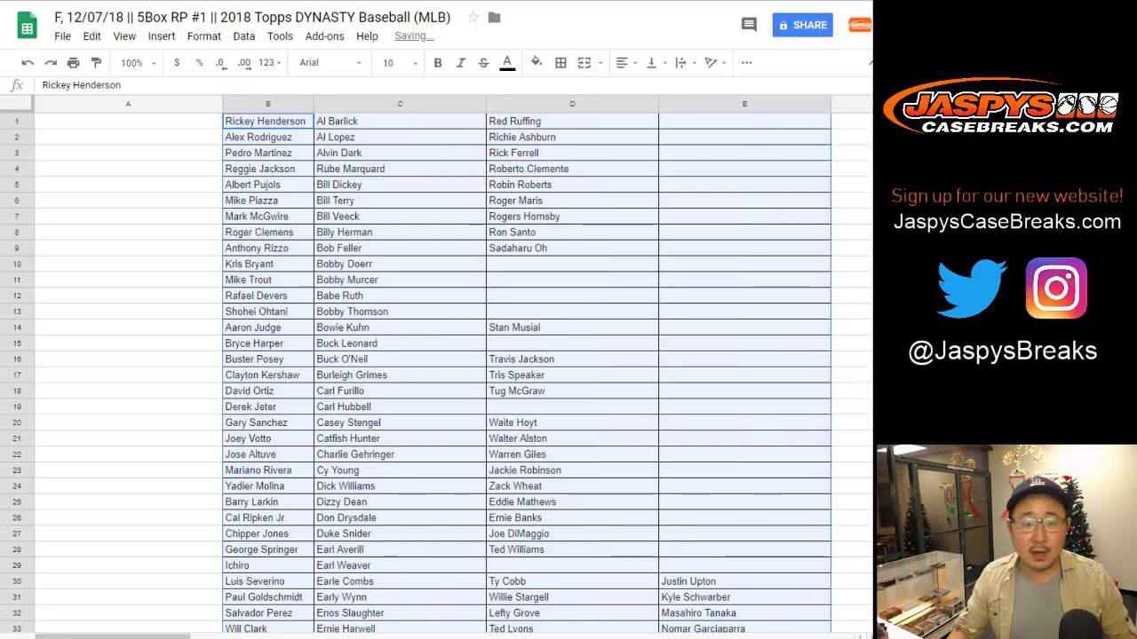
Check the customer names entered in the RANDOM.ORG List Randomizer, and roll two virtual dice in the Dice Roller
{"action": "left_click", "coordinate": [128, 104]}
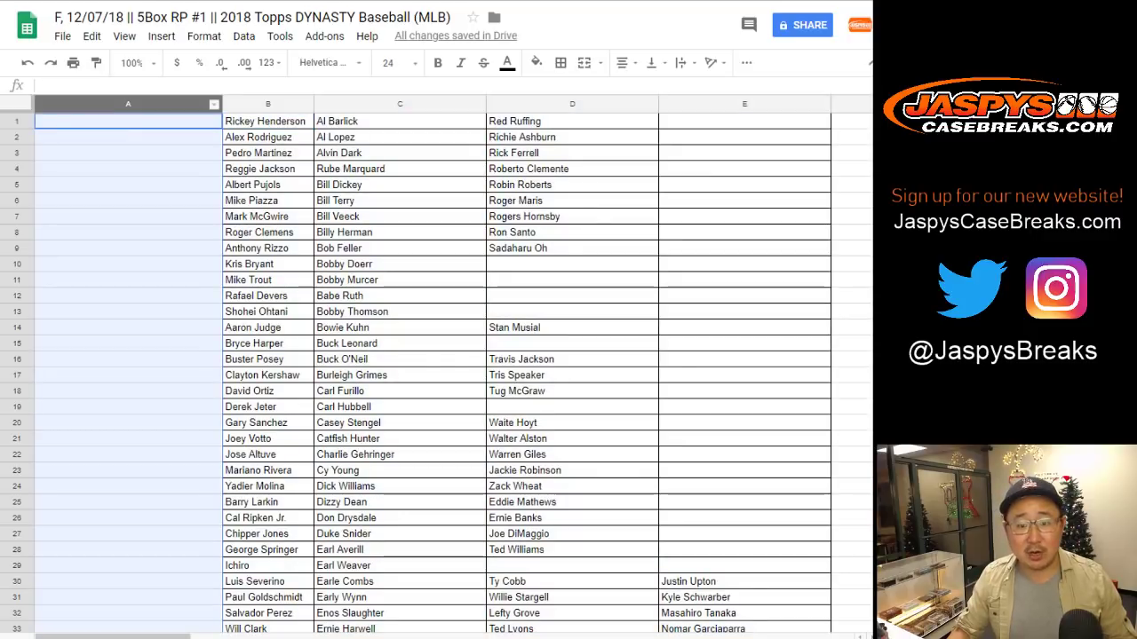
{"action": "left_click", "coordinate": [17, 312]}
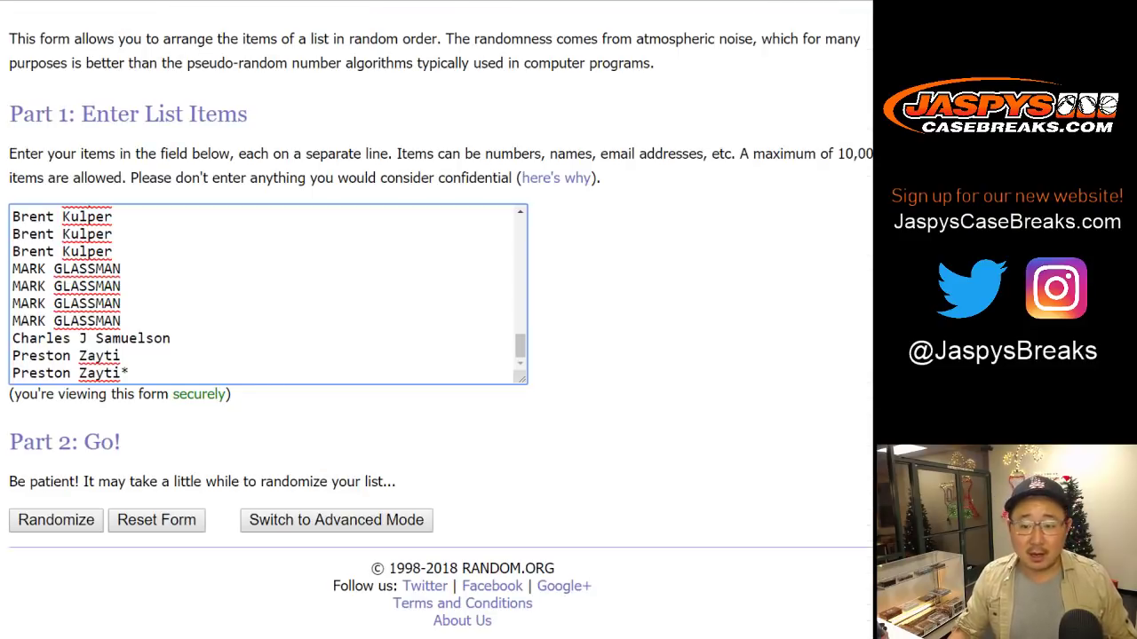
{"action": "scroll", "coordinate": [267, 293], "scroll_direction": "up", "scroll_amount": 20}
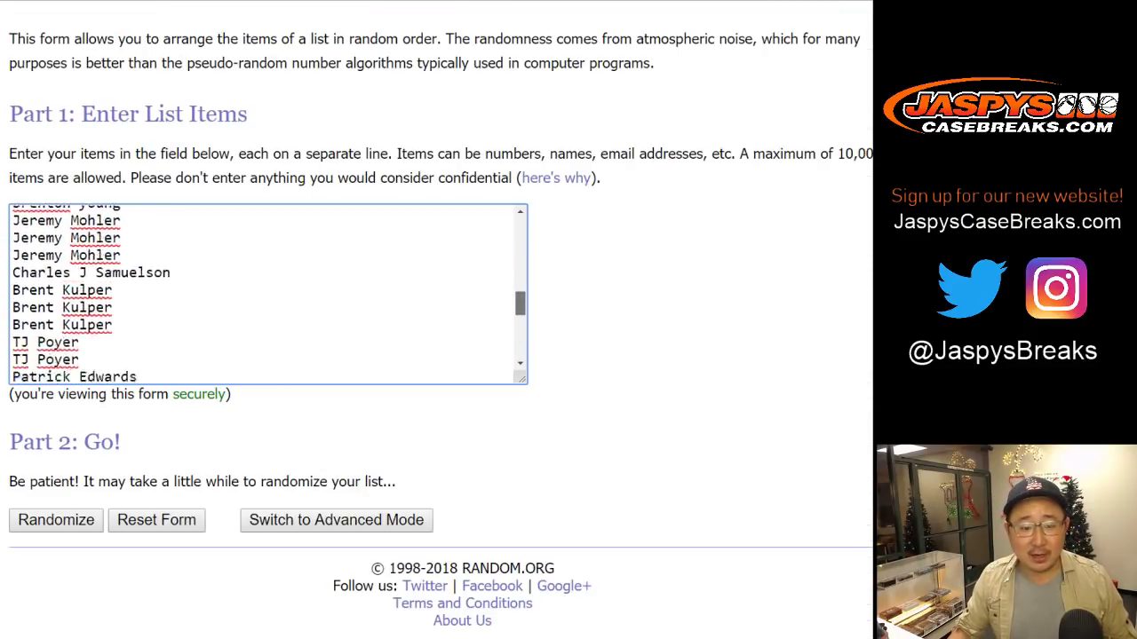
{"action": "scroll", "coordinate": [267, 293], "scroll_direction": "up", "scroll_amount": 2}
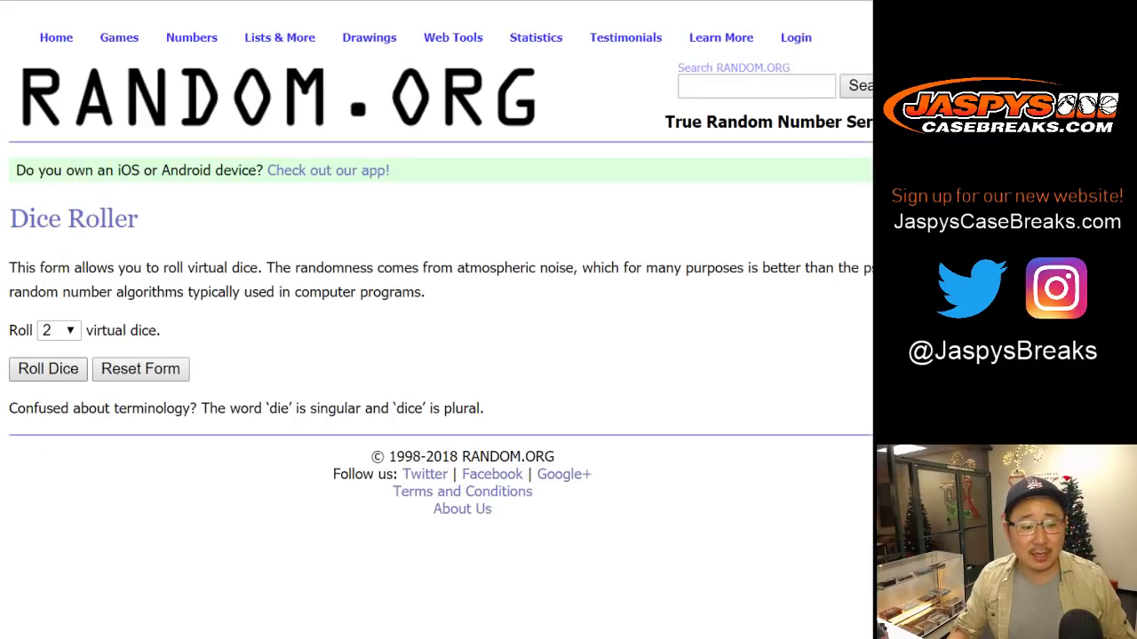
{"action": "left_click", "coordinate": [48, 369]}
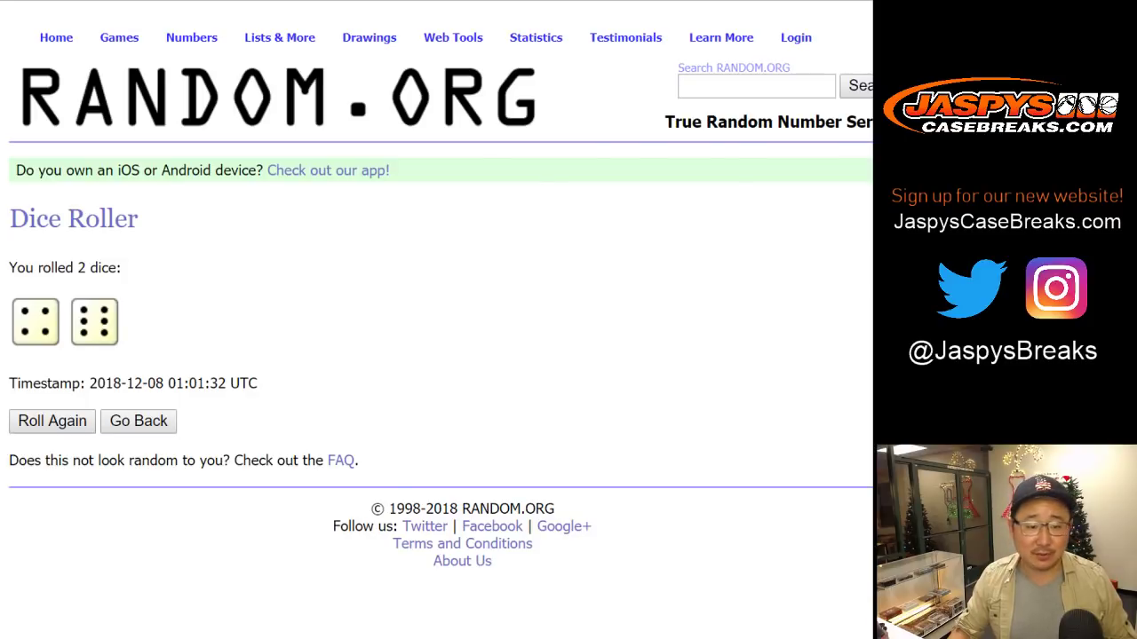
Randomize the list of customer names 10 times in the List Randomizer
{"action": "key", "text": "ctrl+Tab"}
{"action": "left_click", "coordinate": [56, 520]}
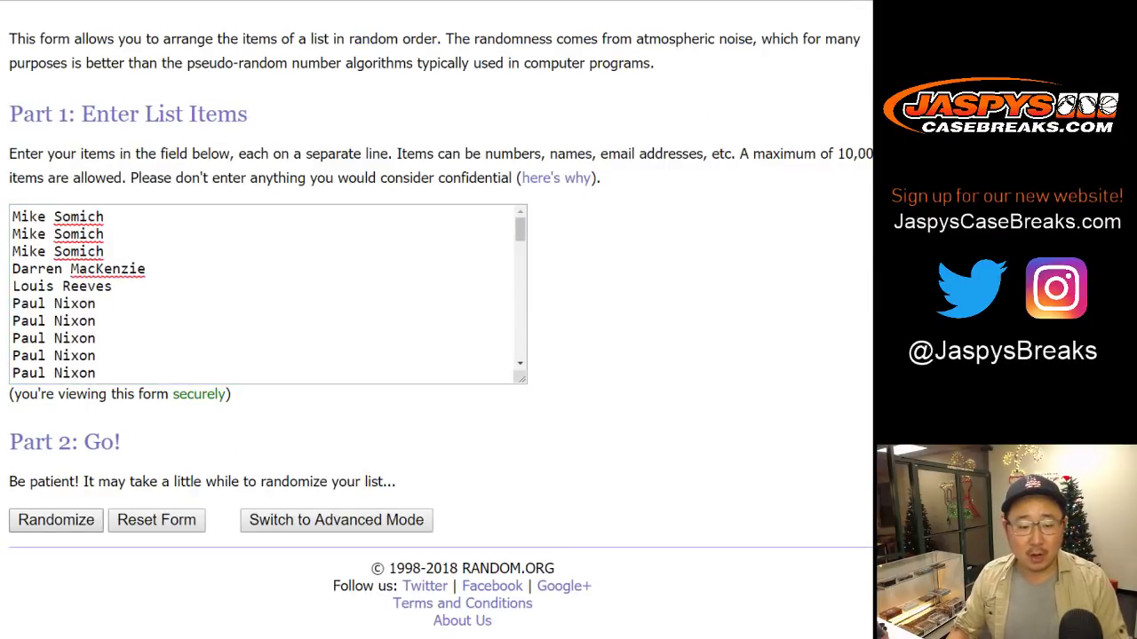
{"action": "scroll", "coordinate": [435, 356], "scroll_direction": "down", "scroll_amount": 10}
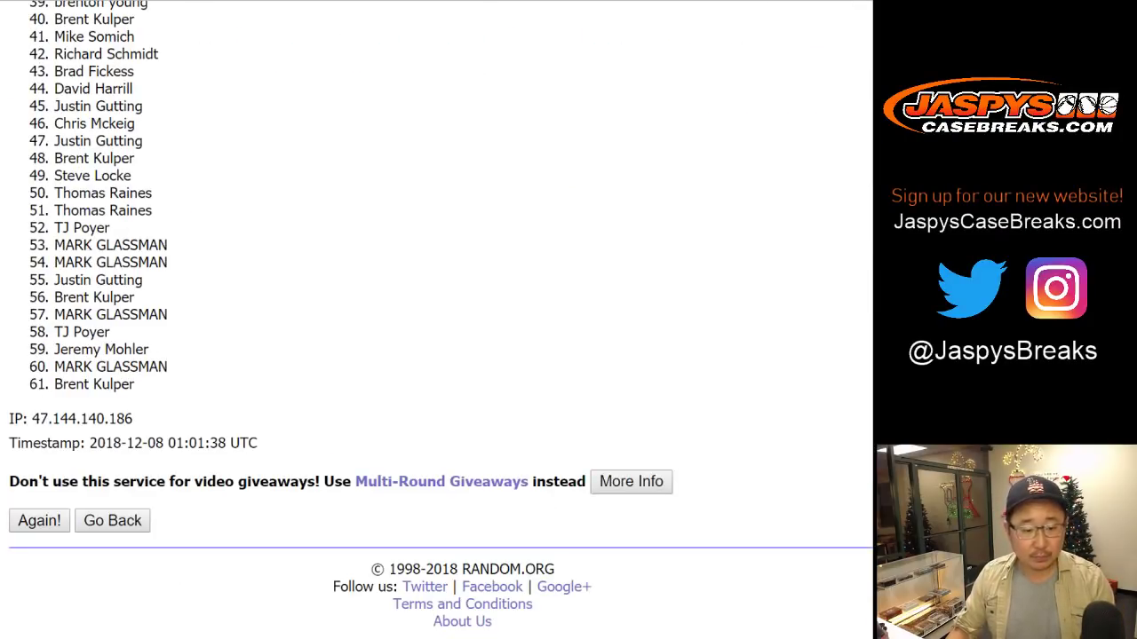
{"action": "left_click", "coordinate": [39, 520]}
{"action": "key", "text": "Return"}
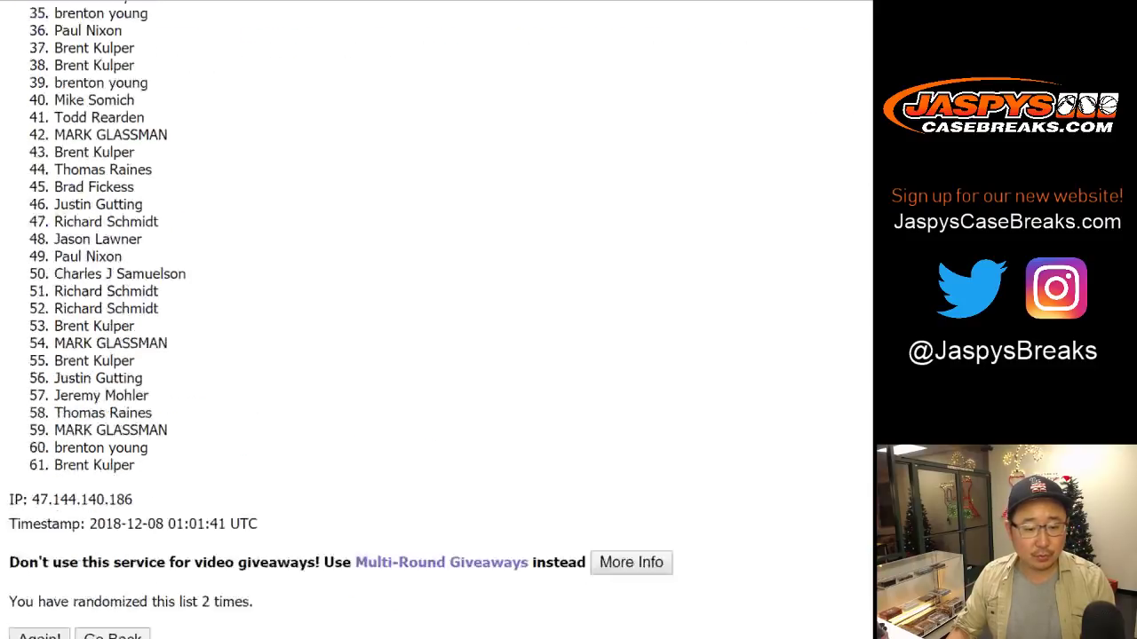
{"action": "key", "text": "Return"}
{"action": "key", "text": "Return"}
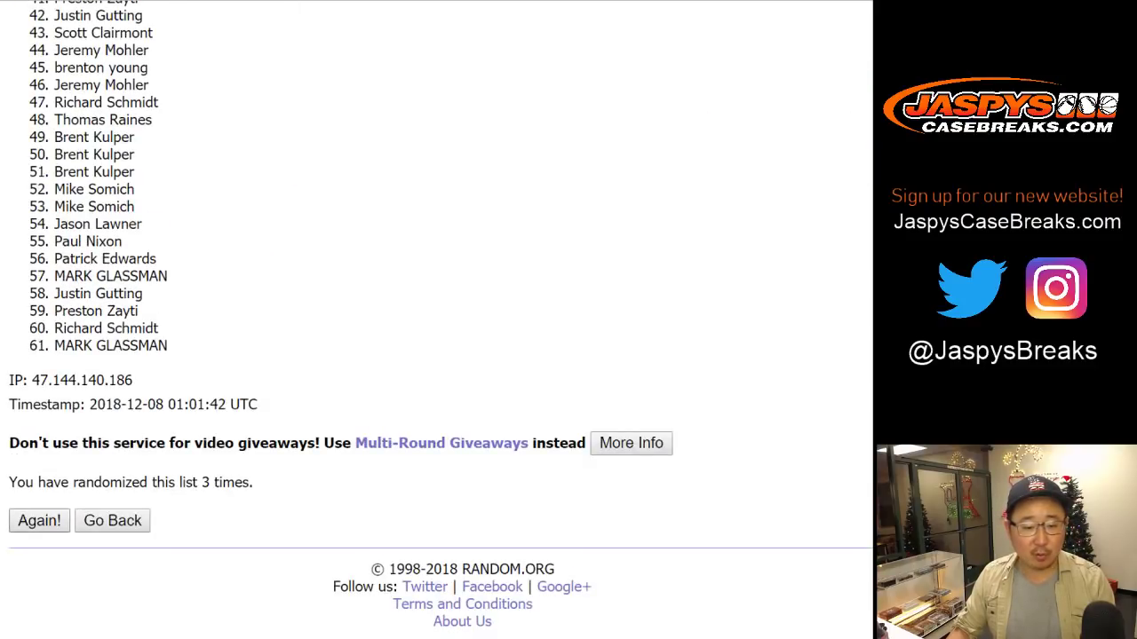
{"action": "key", "text": "Return"}
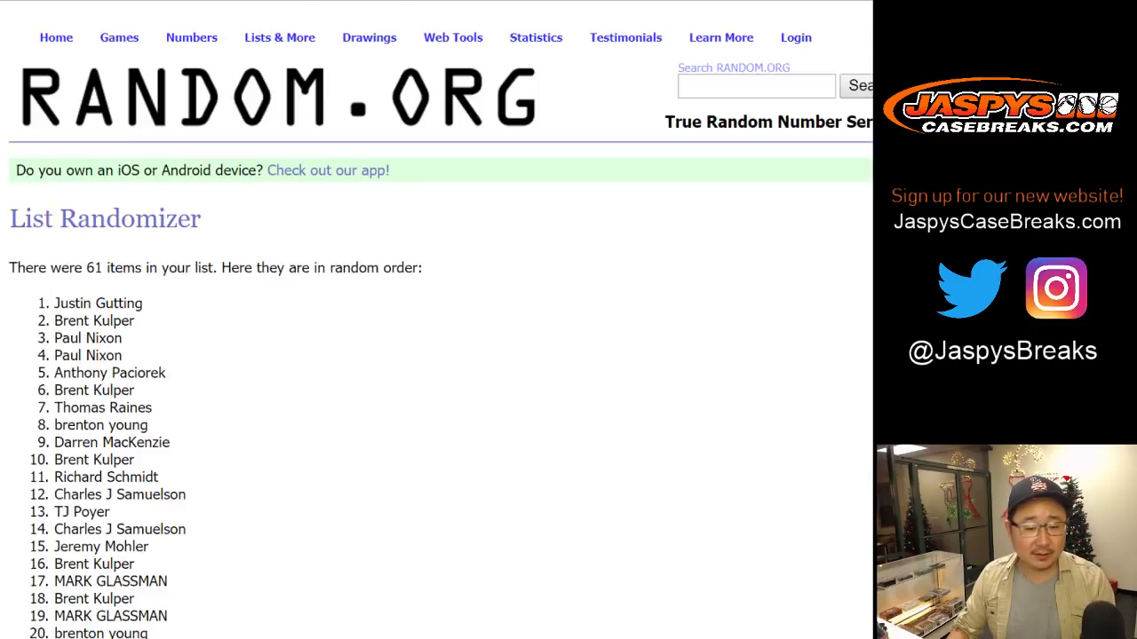
{"action": "key", "text": "Return"}
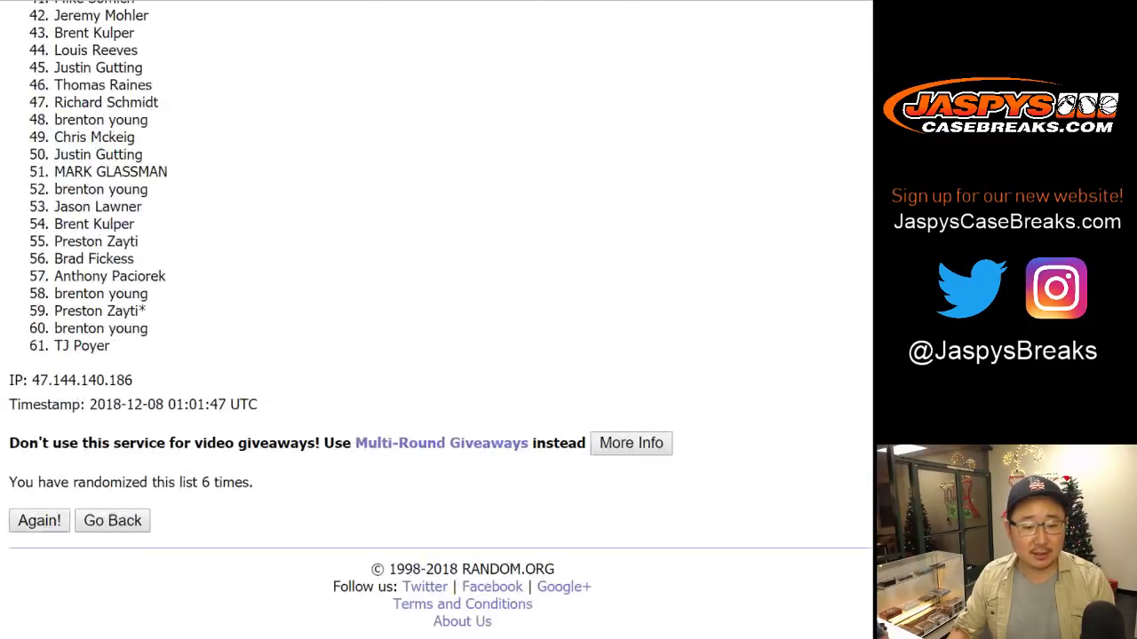
{"action": "key", "text": "Return"}
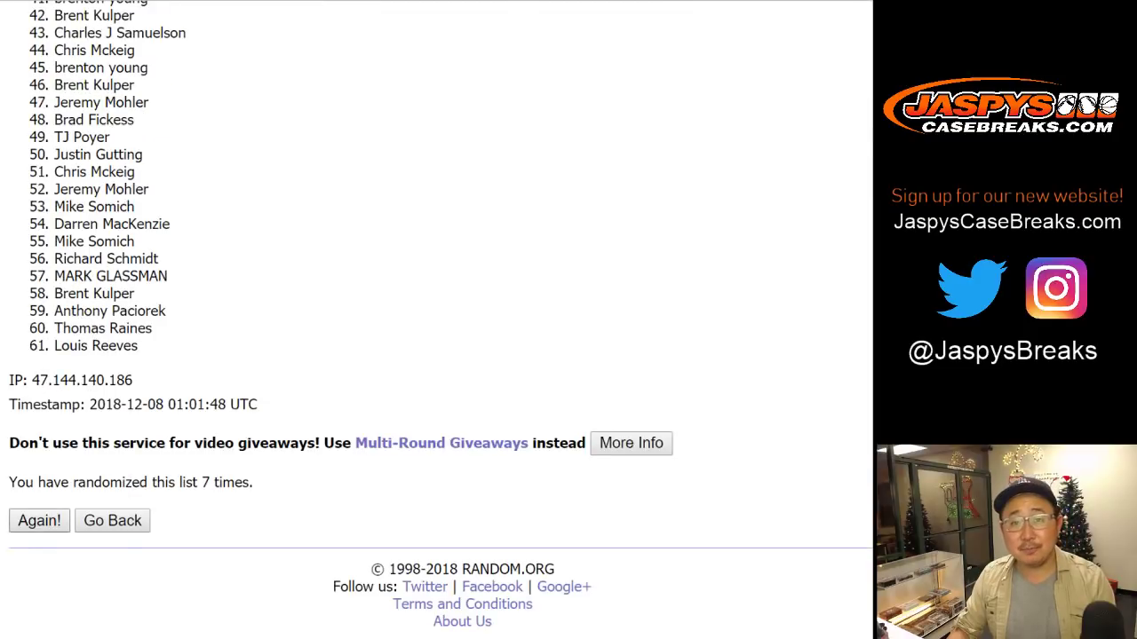
{"action": "key", "text": "Return"}
{"action": "key", "text": "Return"}
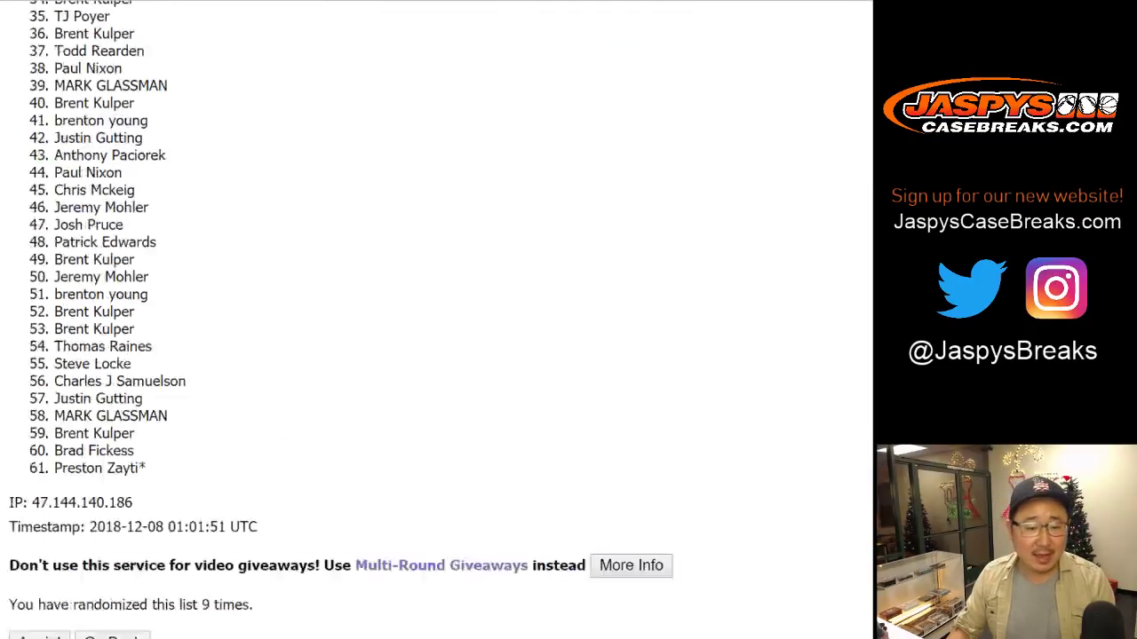
{"action": "key", "text": "Return"}
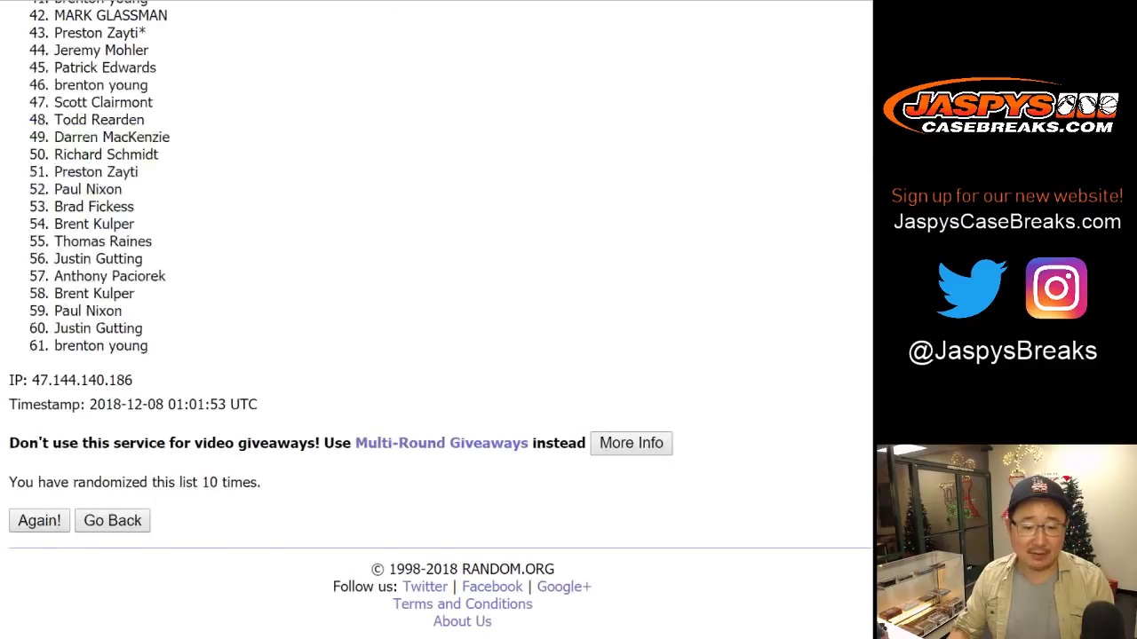
{"action": "key", "text": "Return"}
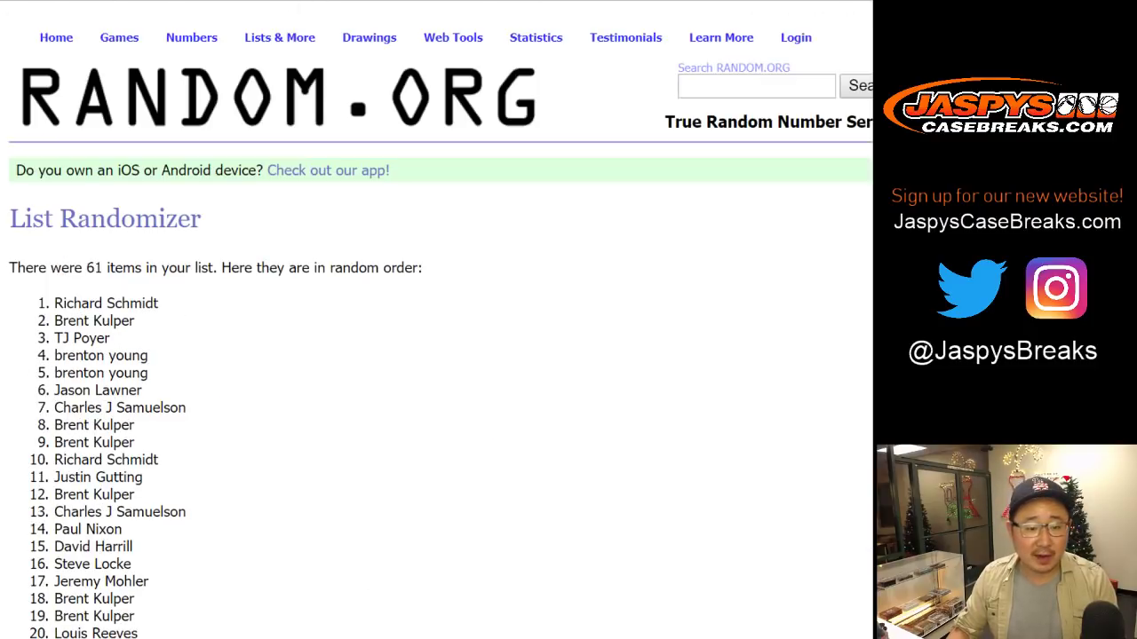
Copy all 61 randomized customer names into column A of the break spreadsheet, starting at cell A1
{"action": "left_click_drag", "start_coordinate": [54, 303], "coordinate": [149, 350]}
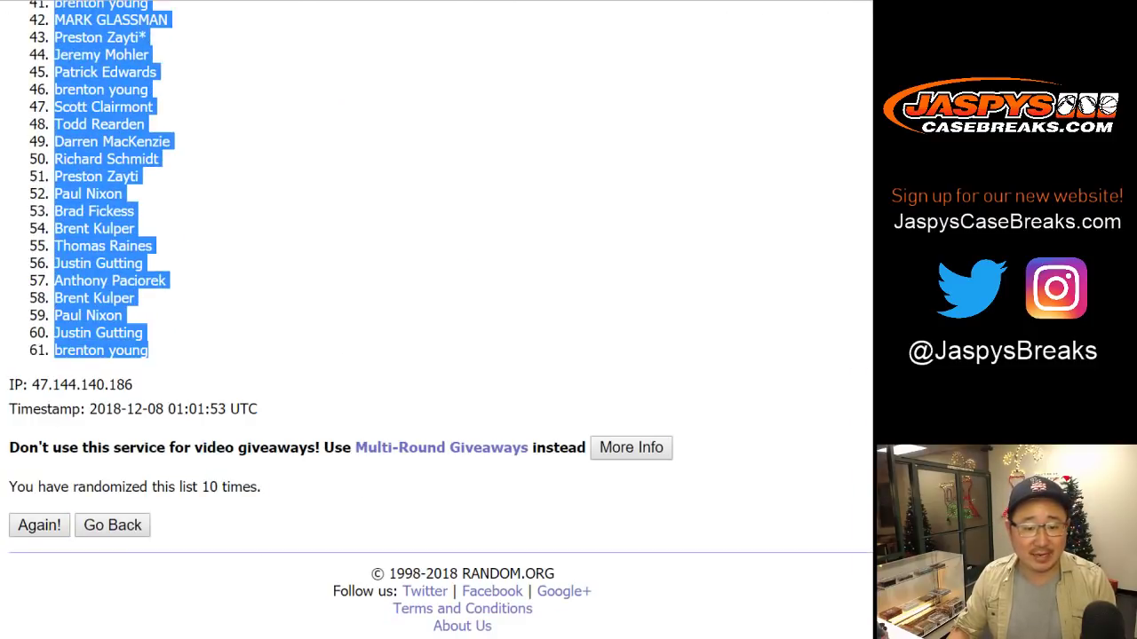
{"action": "key", "text": "alt+Tab"}
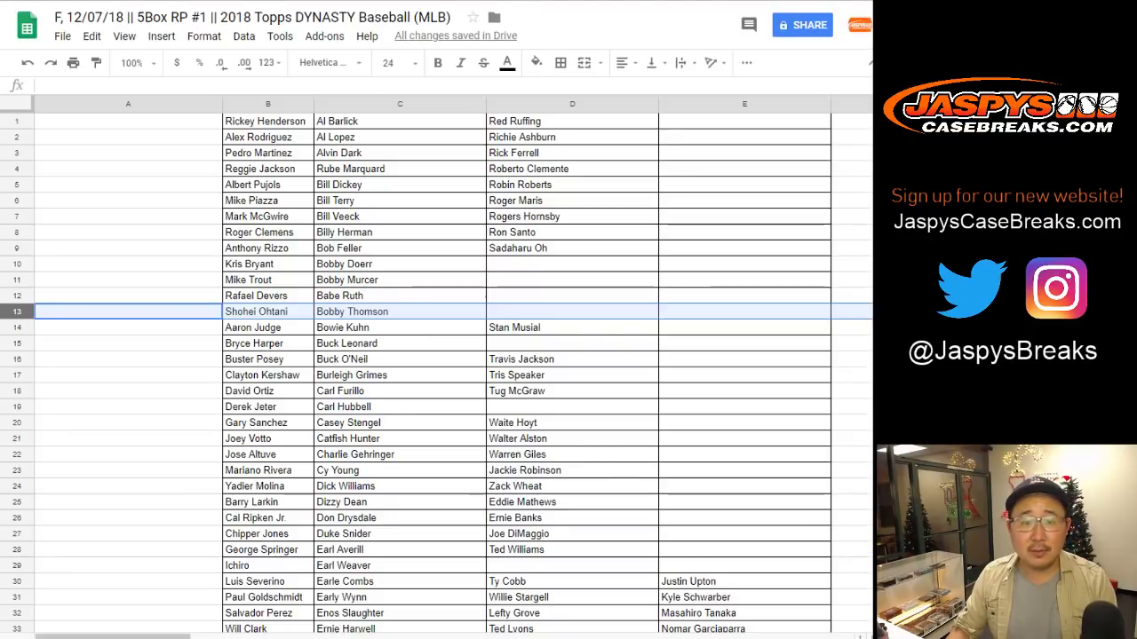
{"action": "left_click", "coordinate": [130, 122]}
{"action": "right_click", "coordinate": [130, 127]}
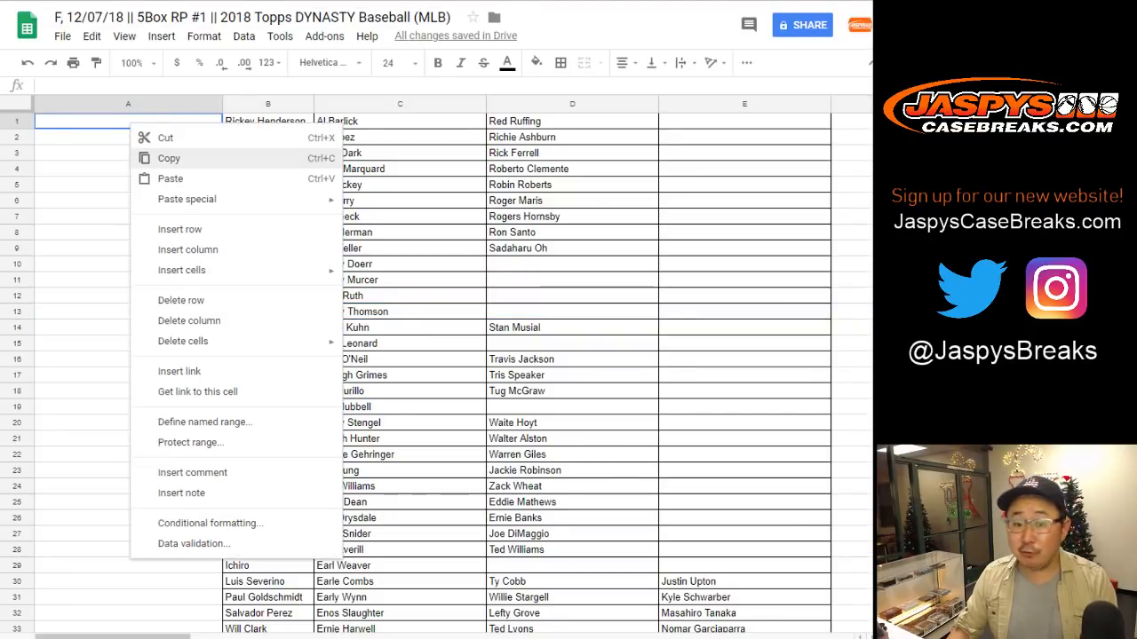
{"action": "left_click", "coordinate": [170, 178]}
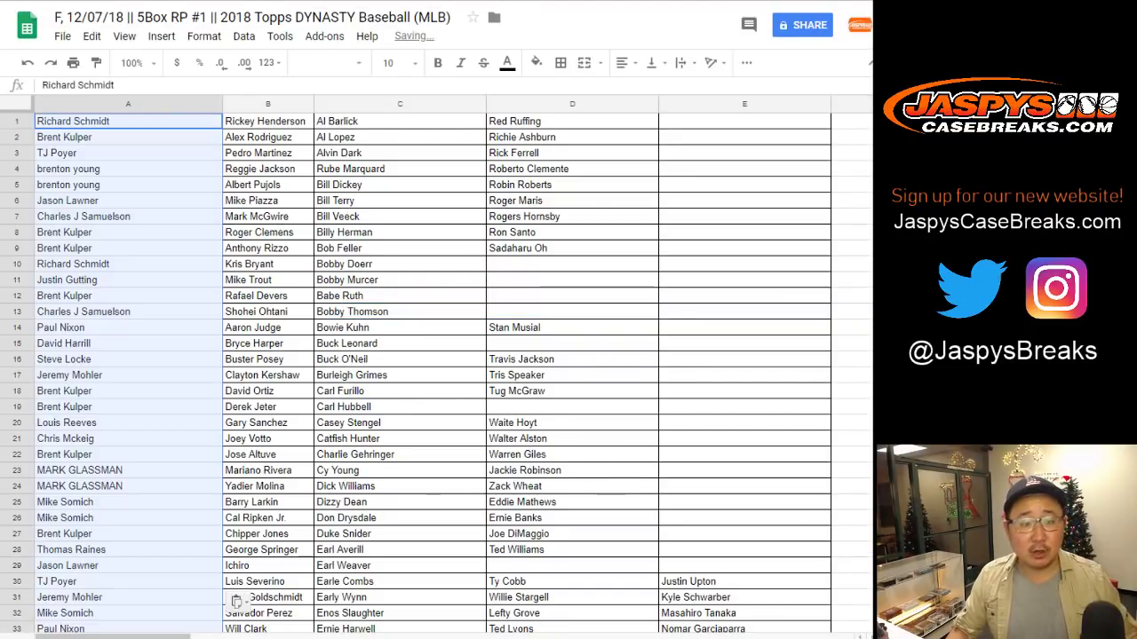
Format the entire sheet in the Helvetica font at size 14 and fit the column widths to their contents
{"action": "left_click", "coordinate": [16, 121]}
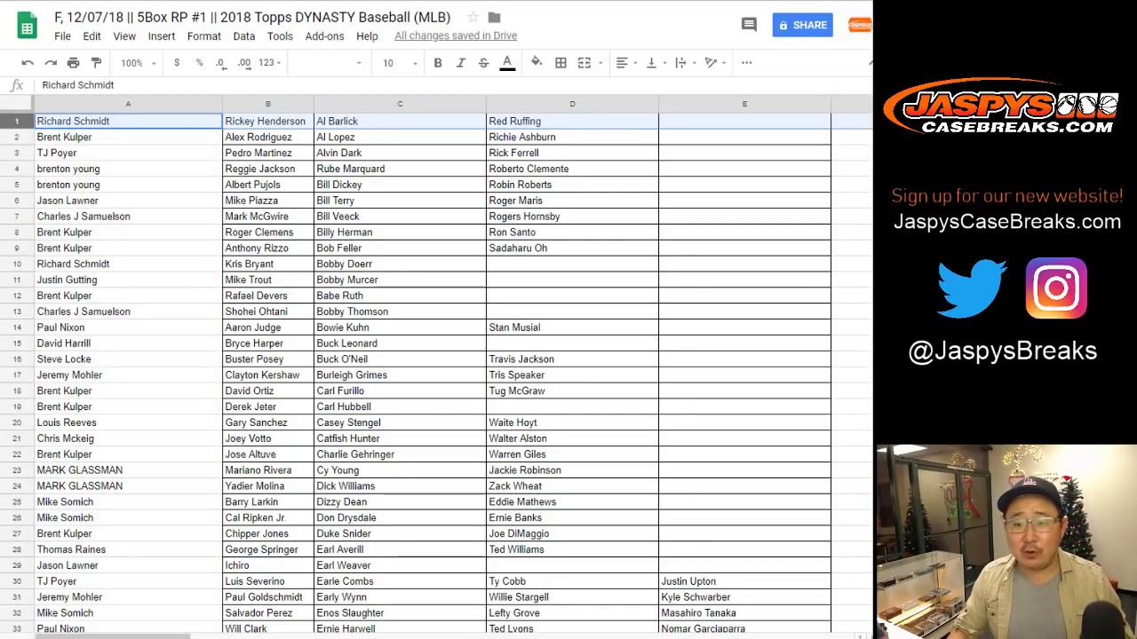
{"action": "left_click", "coordinate": [572, 121]}
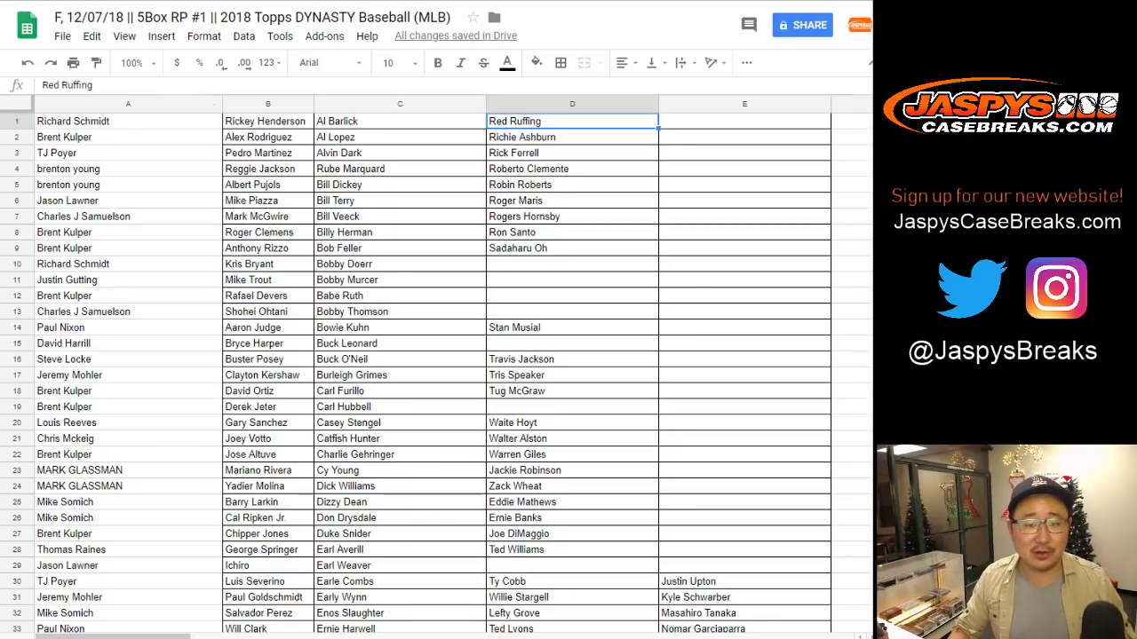
{"action": "key", "text": "ctrl+a"}
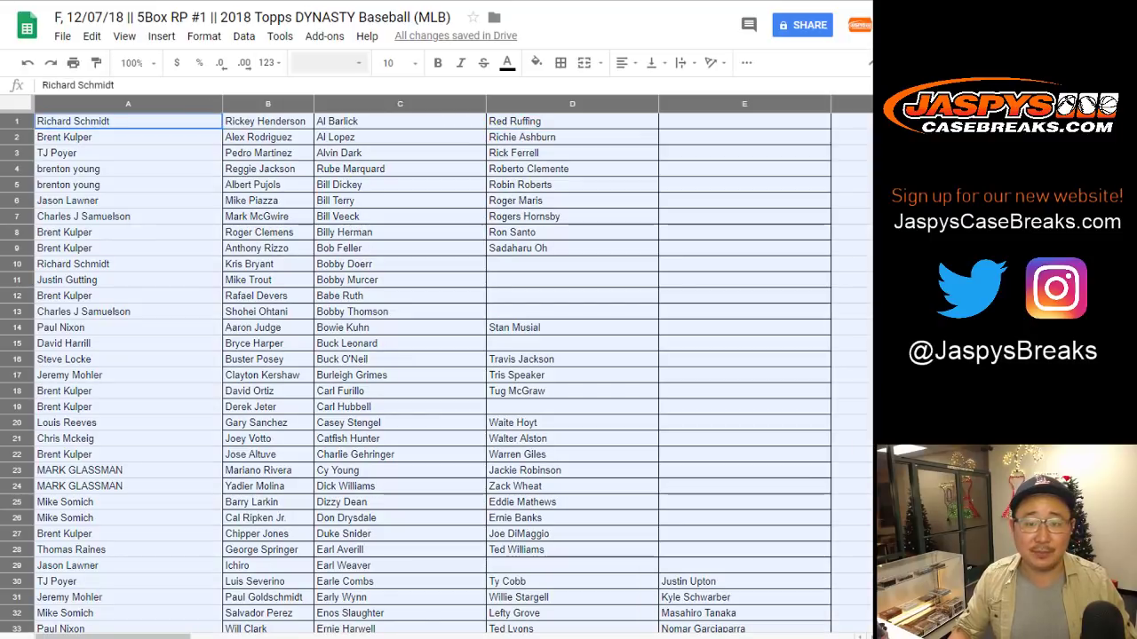
{"action": "left_click", "coordinate": [329, 62]}
{"action": "left_click", "coordinate": [366, 119]}
{"action": "left_click", "coordinate": [391, 63]}
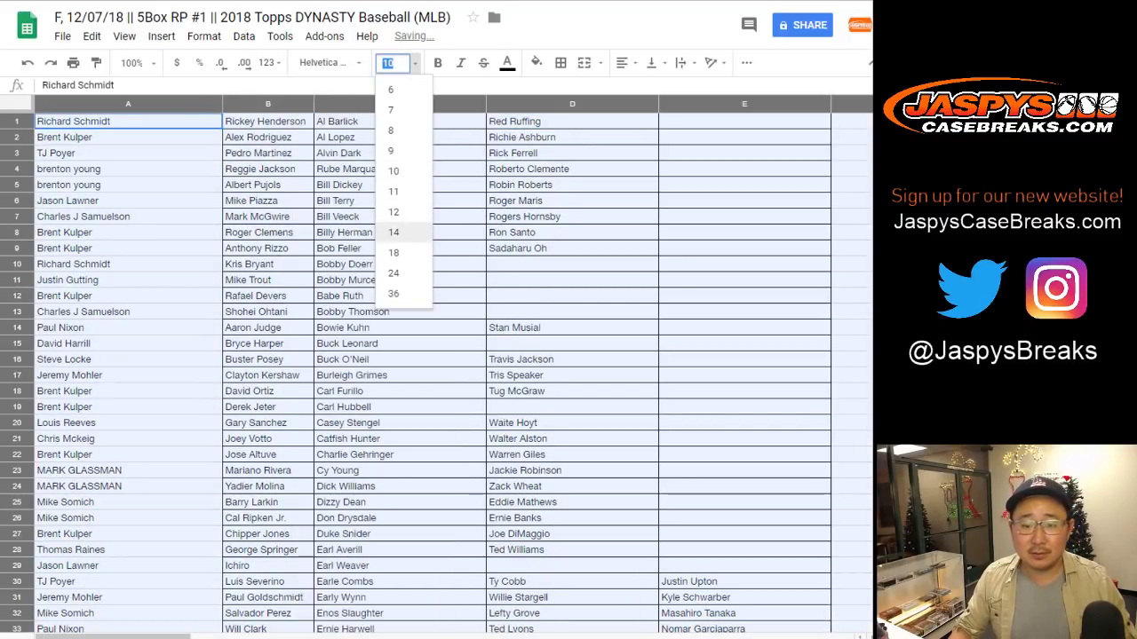
{"action": "left_click", "coordinate": [394, 232]}
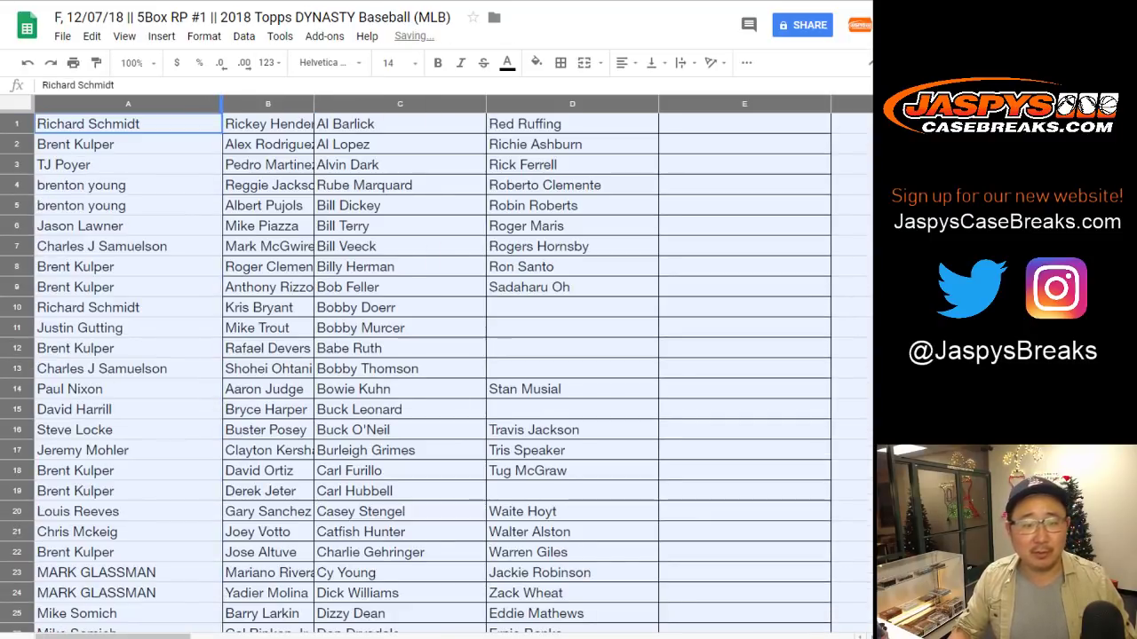
{"action": "double_click", "coordinate": [222, 103]}
Review the customer-to-player assignments in rows 1 to 13, highlighting each row and grouping rows 4–5, 7 and 13, and 8–9 by customer
{"action": "left_click", "coordinate": [17, 123]}
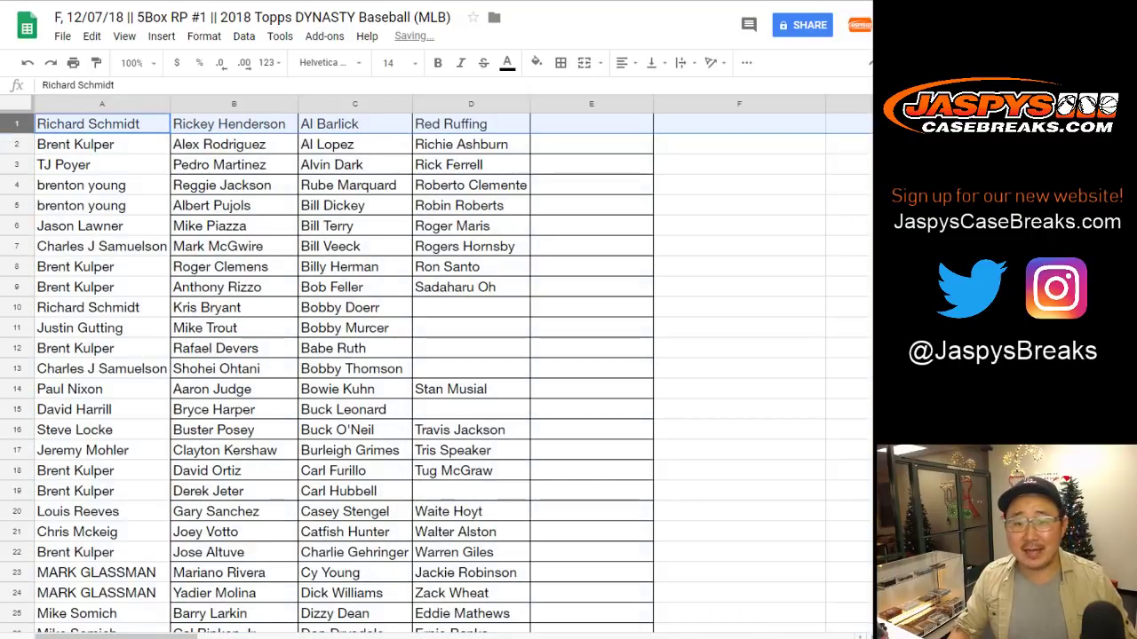
{"action": "left_click", "coordinate": [17, 144]}
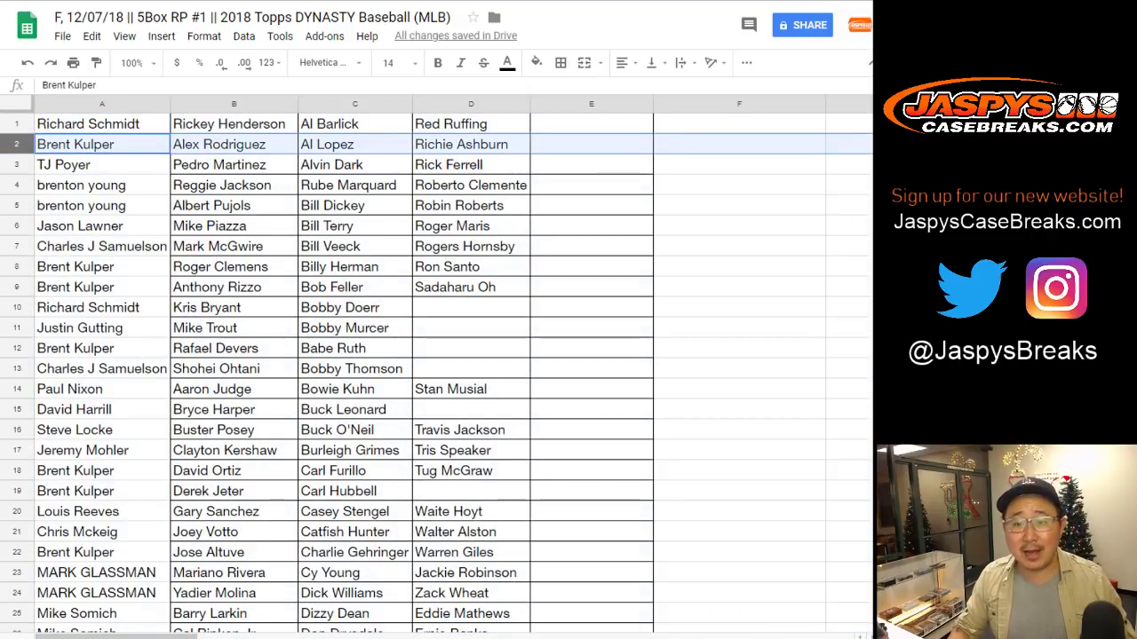
{"action": "left_click", "coordinate": [16, 164]}
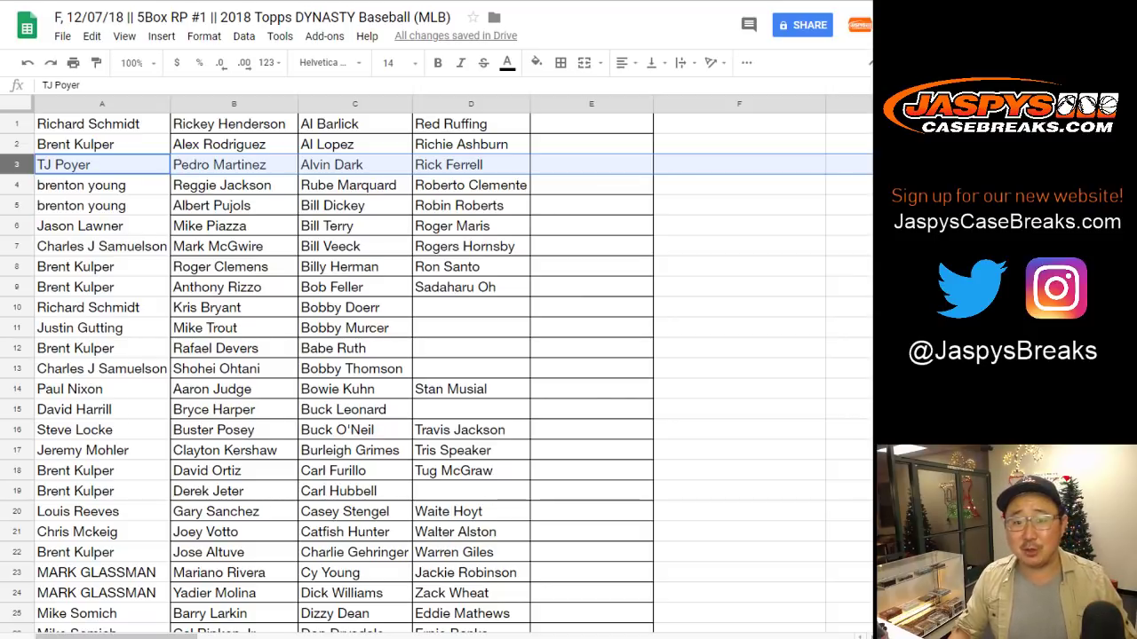
{"action": "left_click", "coordinate": [17, 185]}
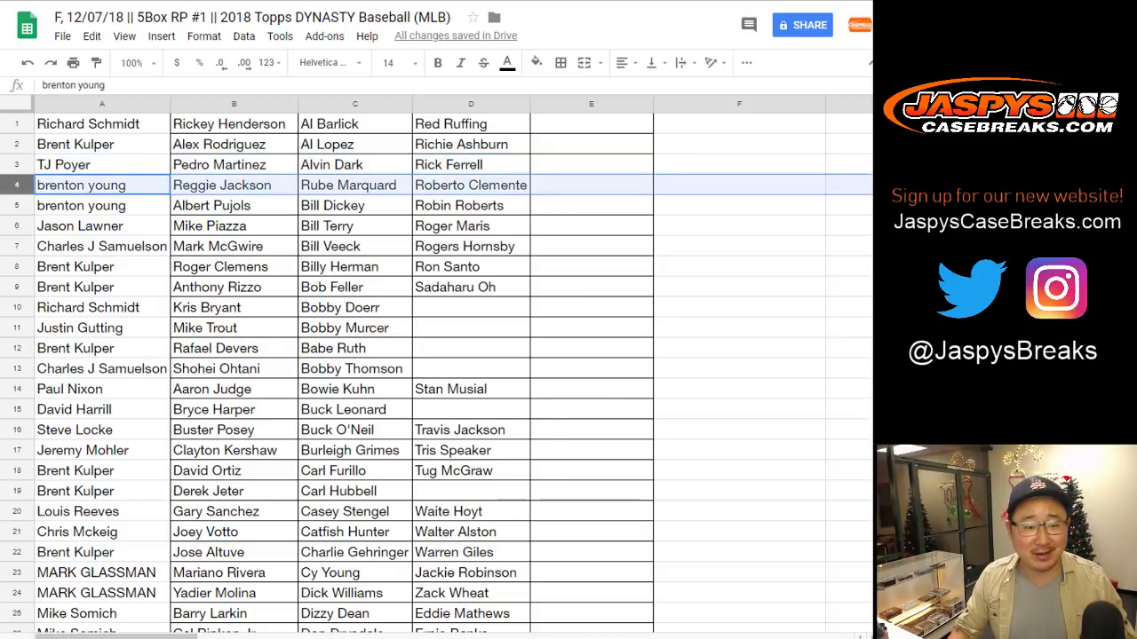
{"action": "left_click_drag", "start_coordinate": [17, 185], "coordinate": [17, 205]}
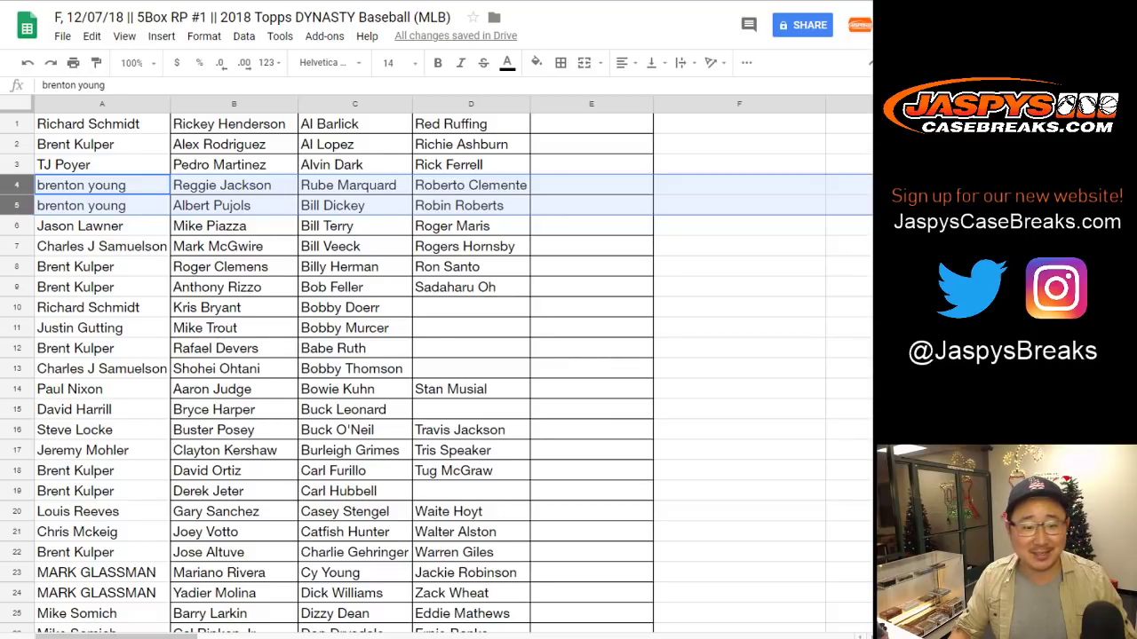
{"action": "left_click", "coordinate": [17, 225]}
{"action": "left_click", "coordinate": [16, 246]}
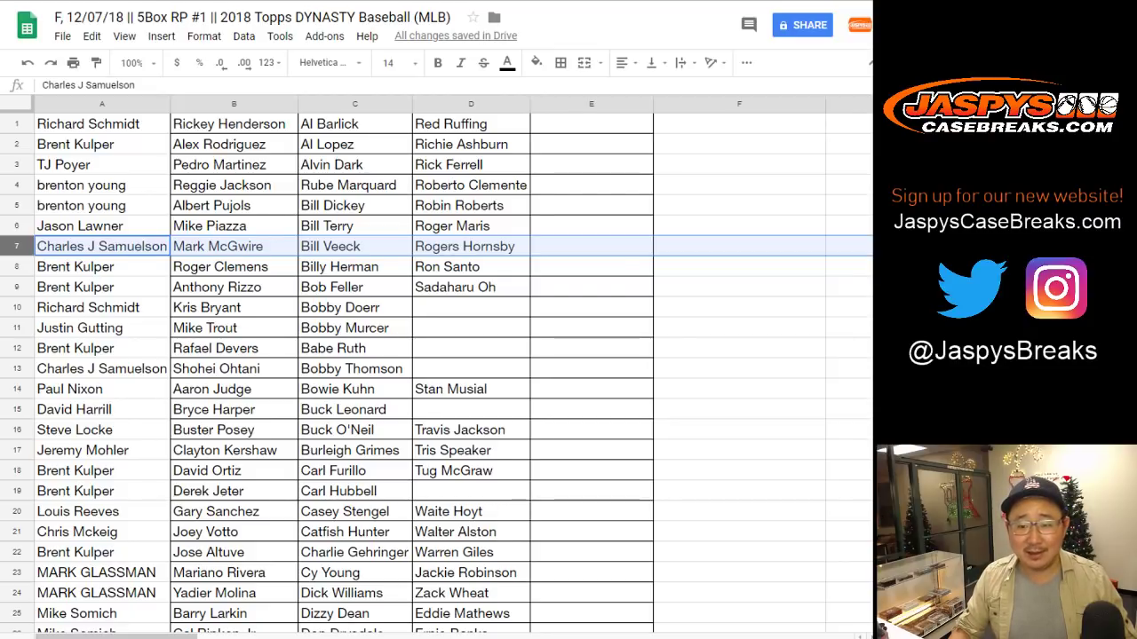
{"action": "left_click", "coordinate": [17, 369], "text": "ctrl"}
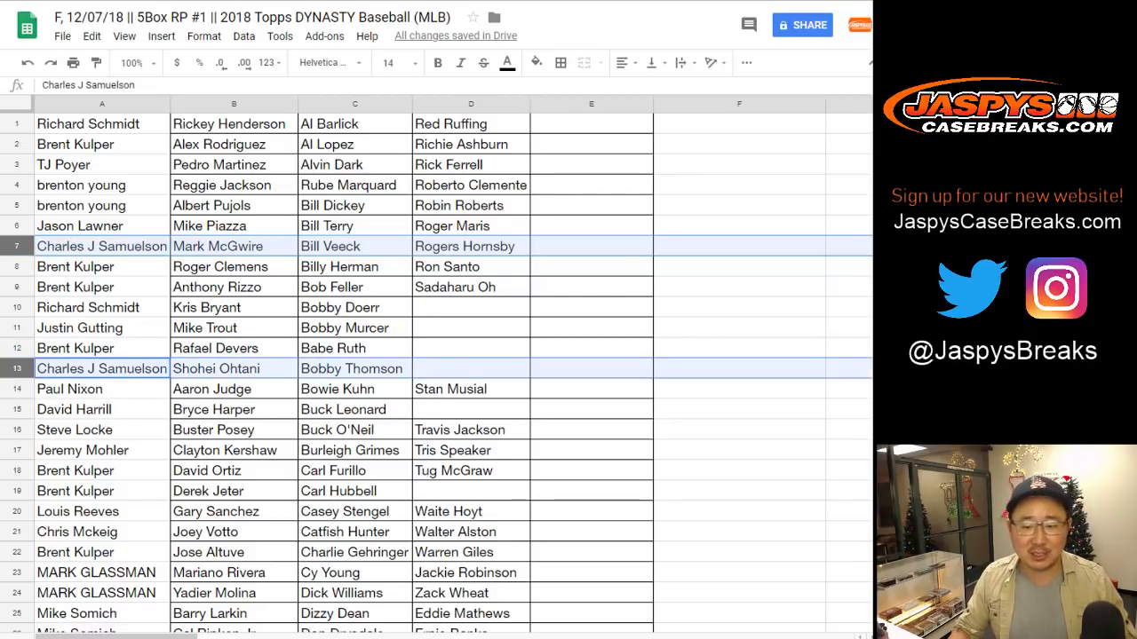
{"action": "left_click_drag", "start_coordinate": [17, 266], "coordinate": [17, 287]}
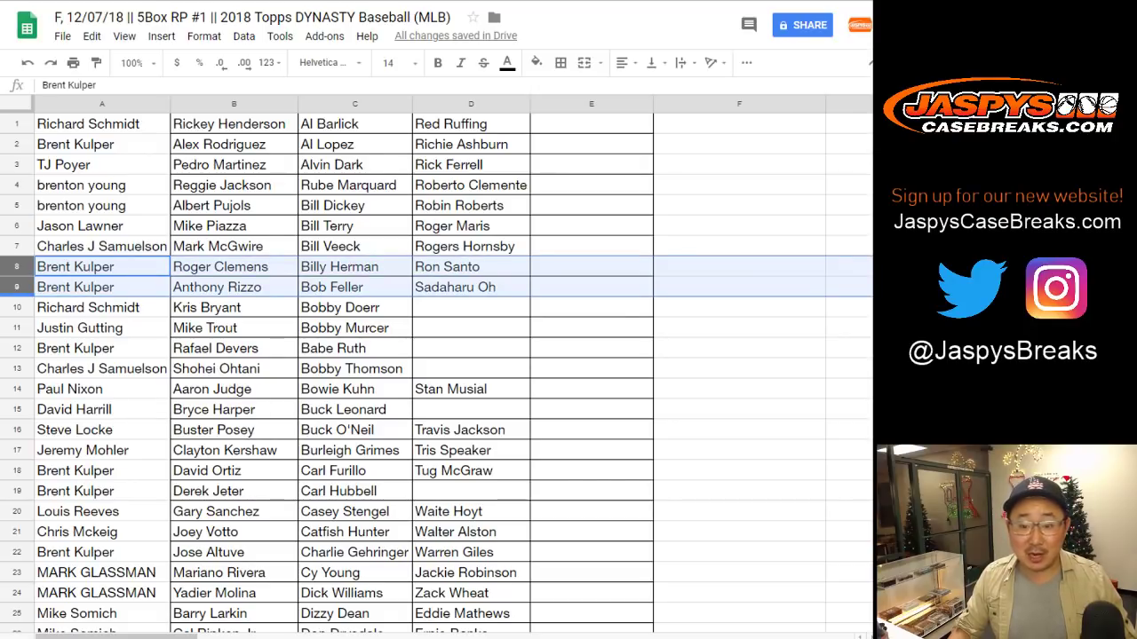
{"action": "left_click", "coordinate": [17, 307]}
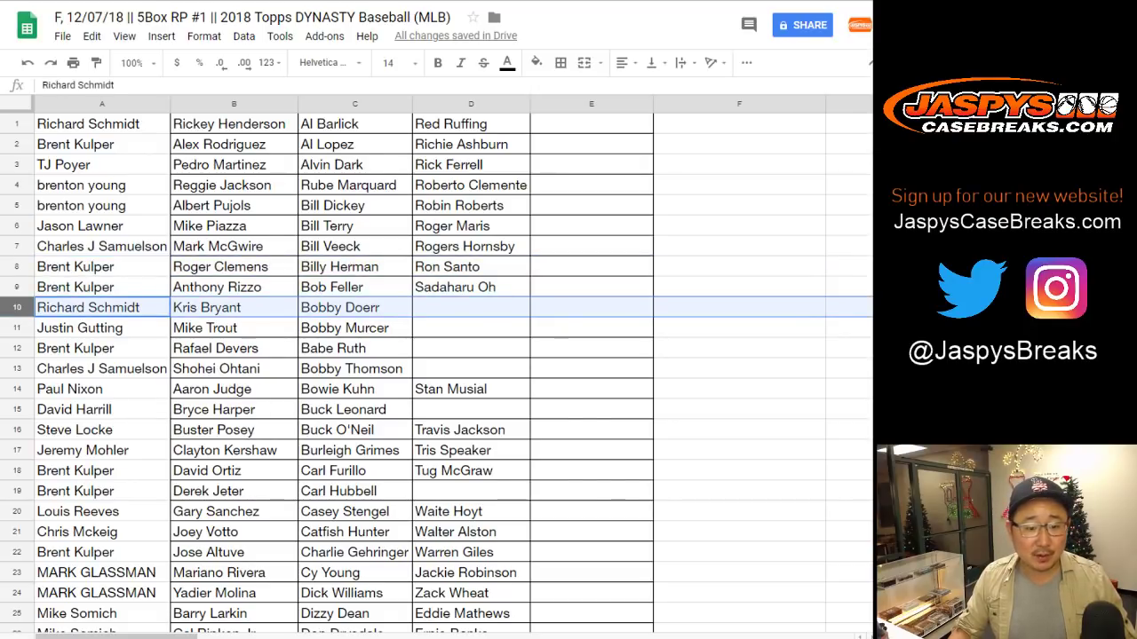
{"action": "left_click", "coordinate": [17, 328]}
{"action": "left_click", "coordinate": [16, 348]}
Review the assignments in rows 14 to 29, highlighting each row and grouping rows 18–19, 23–24 and 25–26 by customer
{"action": "scroll", "coordinate": [17, 348], "scroll_direction": "down", "scroll_amount": 1}
{"action": "scroll", "coordinate": [435, 373], "scroll_direction": "down", "scroll_amount": 2}
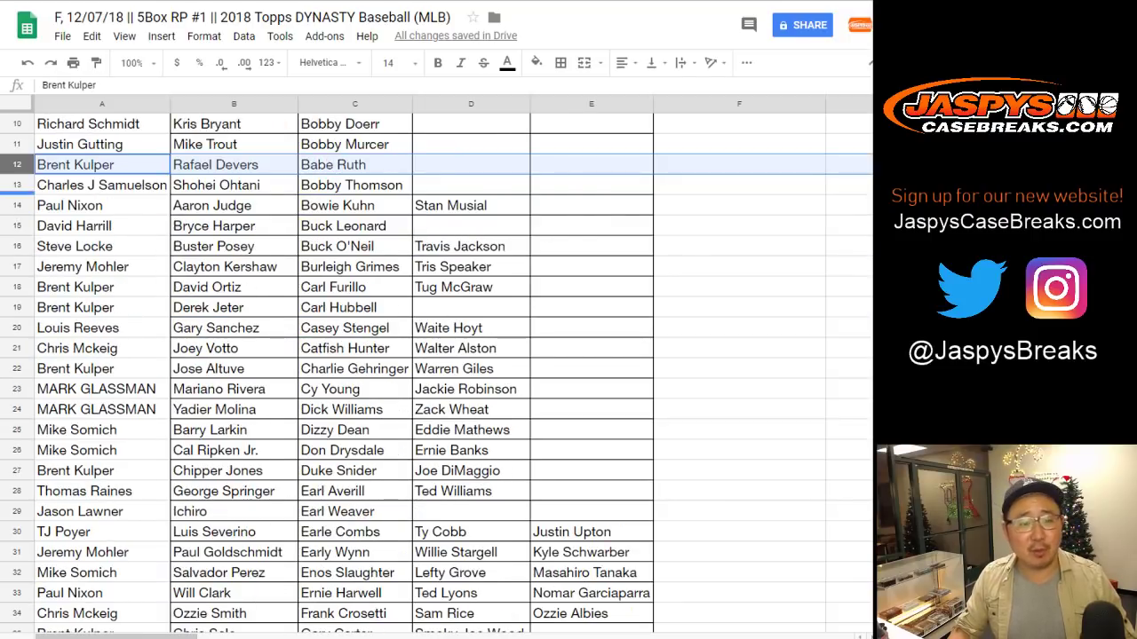
{"action": "left_click", "coordinate": [16, 206]}
{"action": "left_click", "coordinate": [17, 225]}
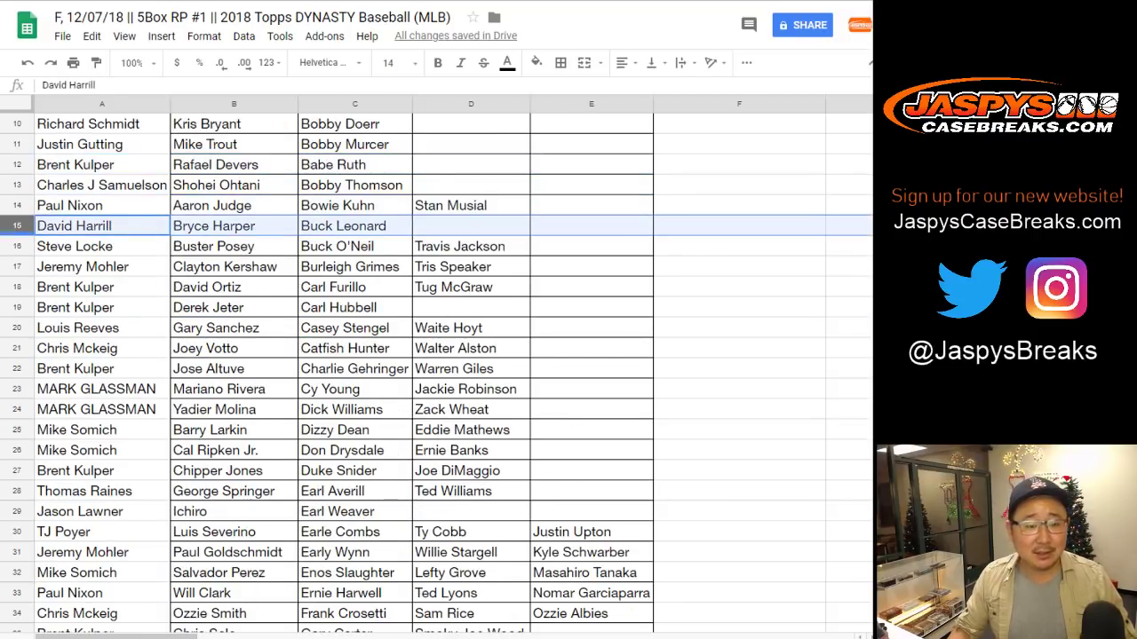
{"action": "left_click", "coordinate": [17, 246]}
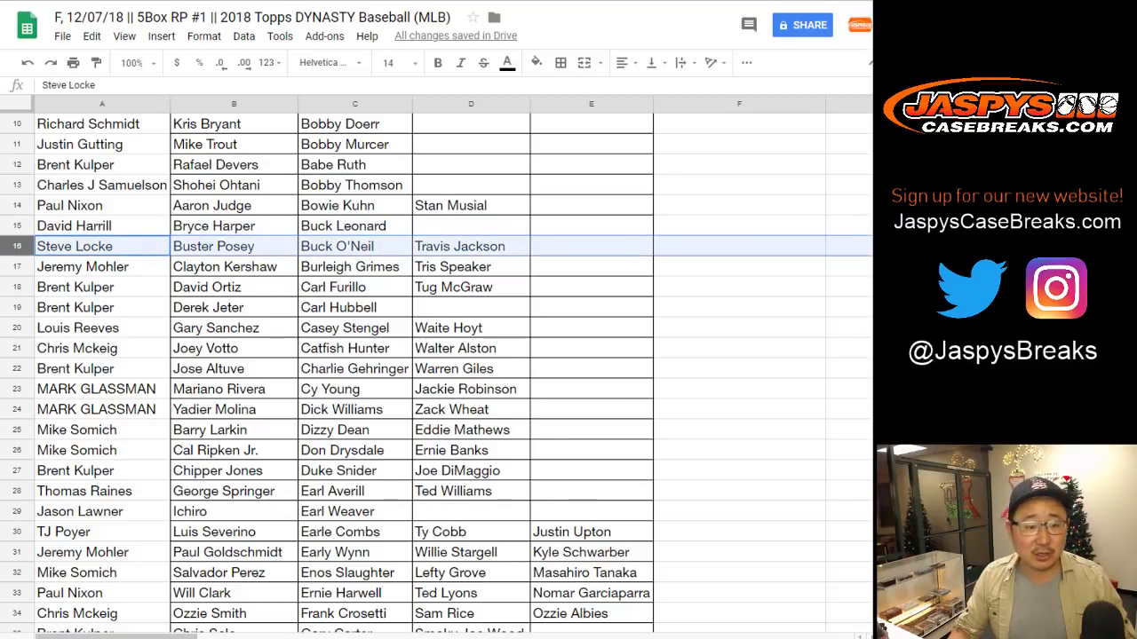
{"action": "left_click", "coordinate": [17, 266]}
{"action": "left_click", "coordinate": [17, 287]}
{"action": "key", "text": "shift+Down"}
{"action": "scroll", "coordinate": [437, 377], "scroll_direction": "down", "scroll_amount": 2}
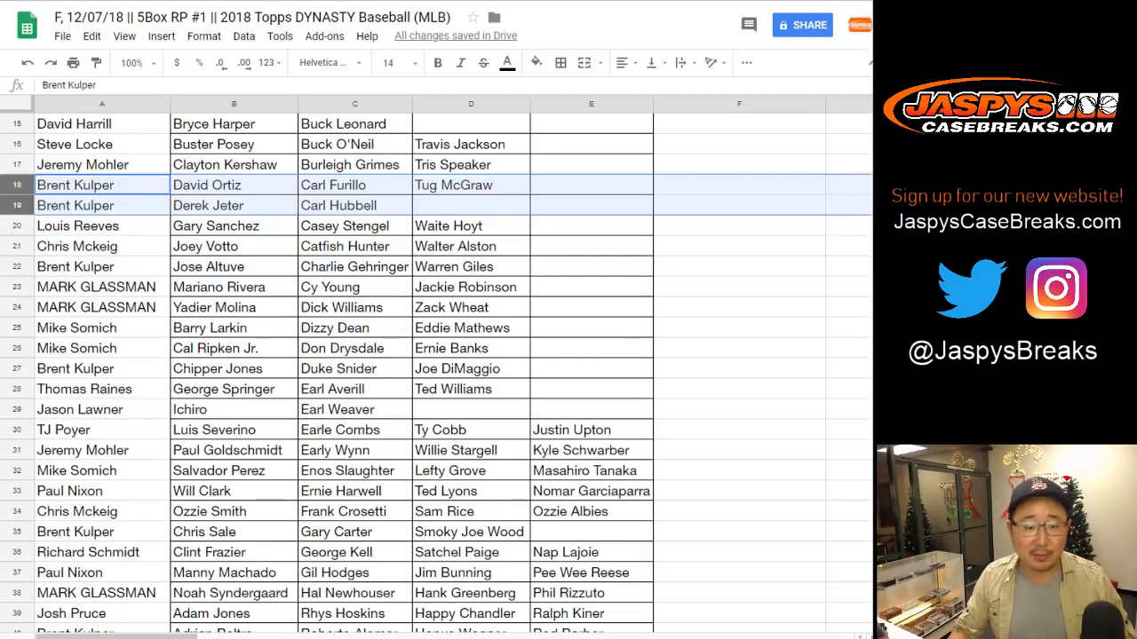
{"action": "left_click", "coordinate": [17, 225]}
{"action": "left_click", "coordinate": [17, 246]}
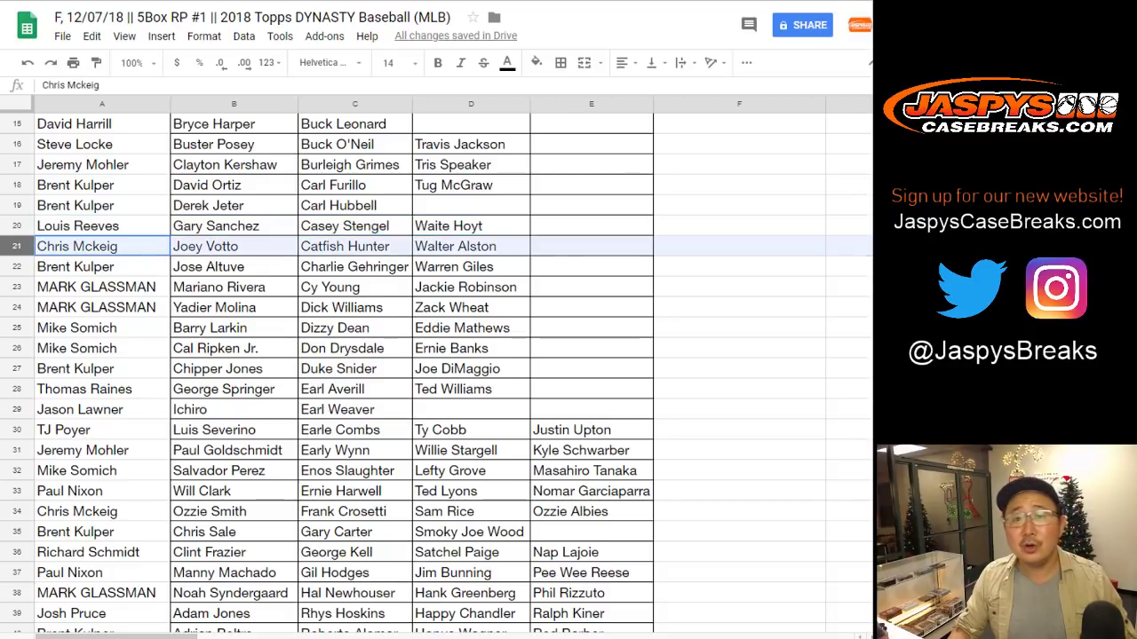
{"action": "left_click", "coordinate": [17, 266]}
{"action": "left_click_drag", "start_coordinate": [17, 287], "coordinate": [17, 307]}
{"action": "scroll", "coordinate": [437, 376], "scroll_direction": "down", "scroll_amount": 2}
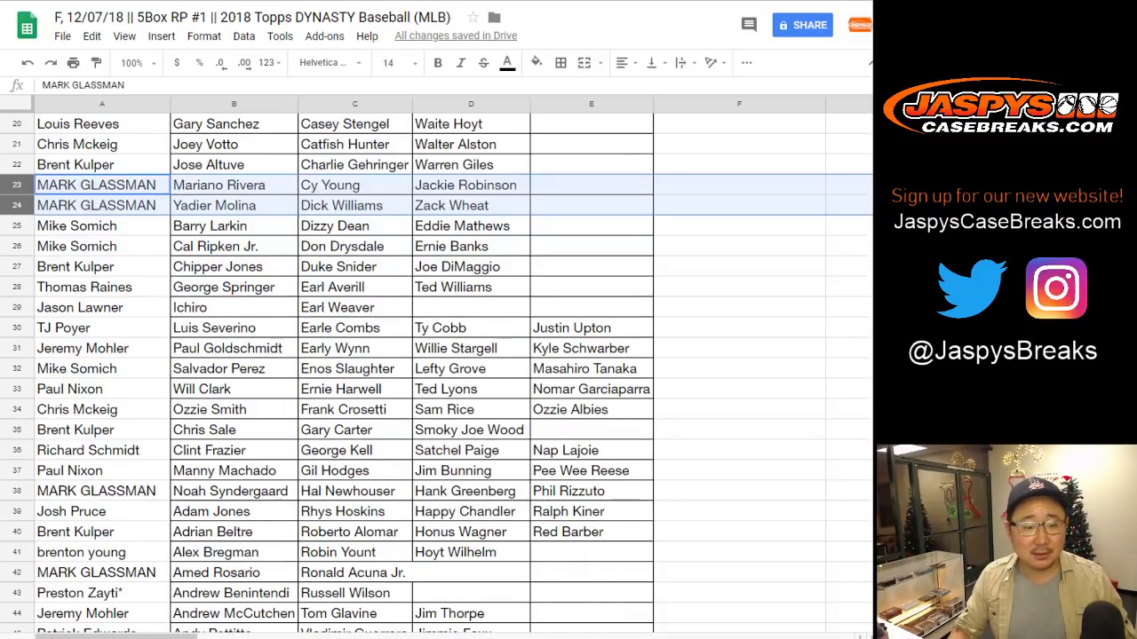
{"action": "left_click_drag", "start_coordinate": [17, 226], "coordinate": [17, 246]}
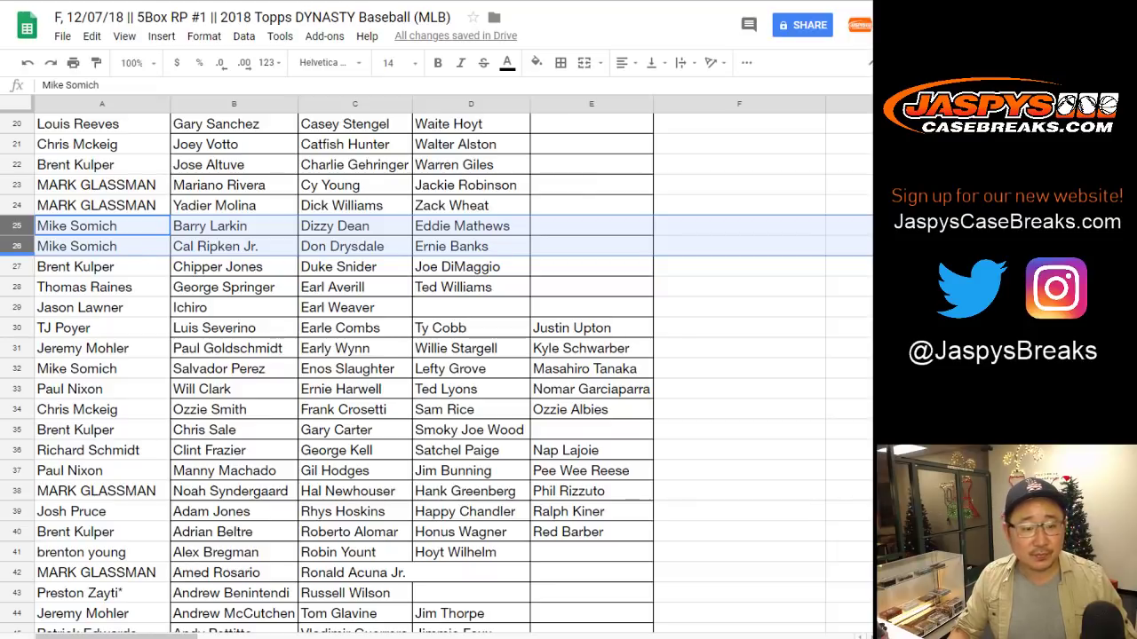
{"action": "left_click", "coordinate": [16, 266]}
{"action": "left_click", "coordinate": [16, 287]}
{"action": "left_click", "coordinate": [17, 307]}
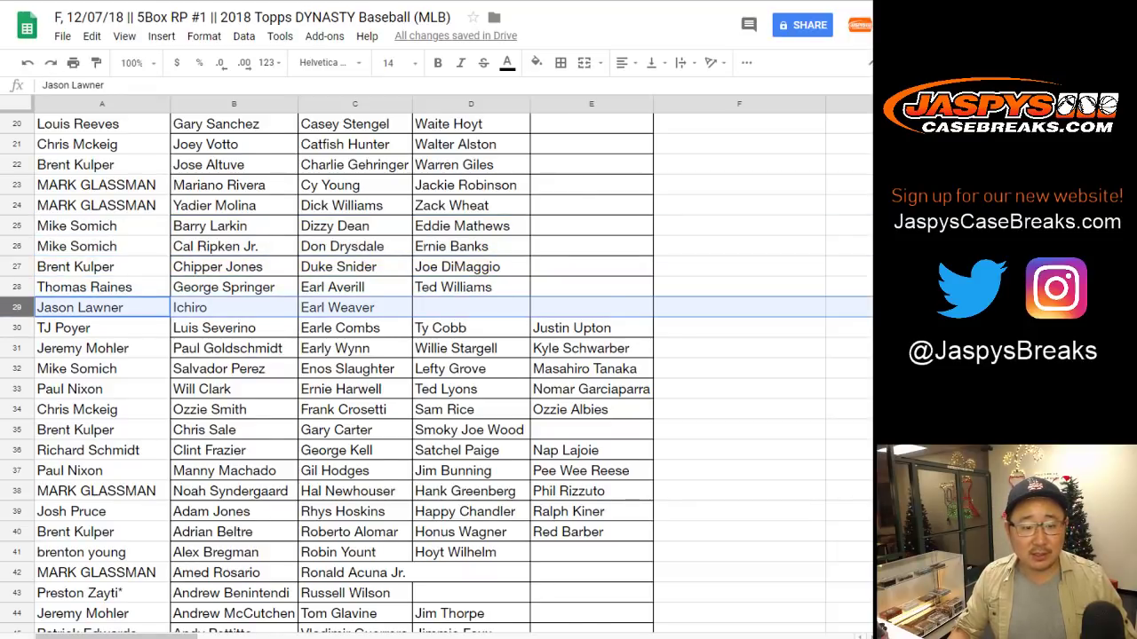
Review the customer and player combo in each of rows 30 to 41, highlighting one row at a time
{"action": "scroll", "coordinate": [16, 308], "scroll_direction": "down", "scroll_amount": 1}
{"action": "left_click", "coordinate": [17, 225]}
{"action": "left_click", "coordinate": [17, 245]}
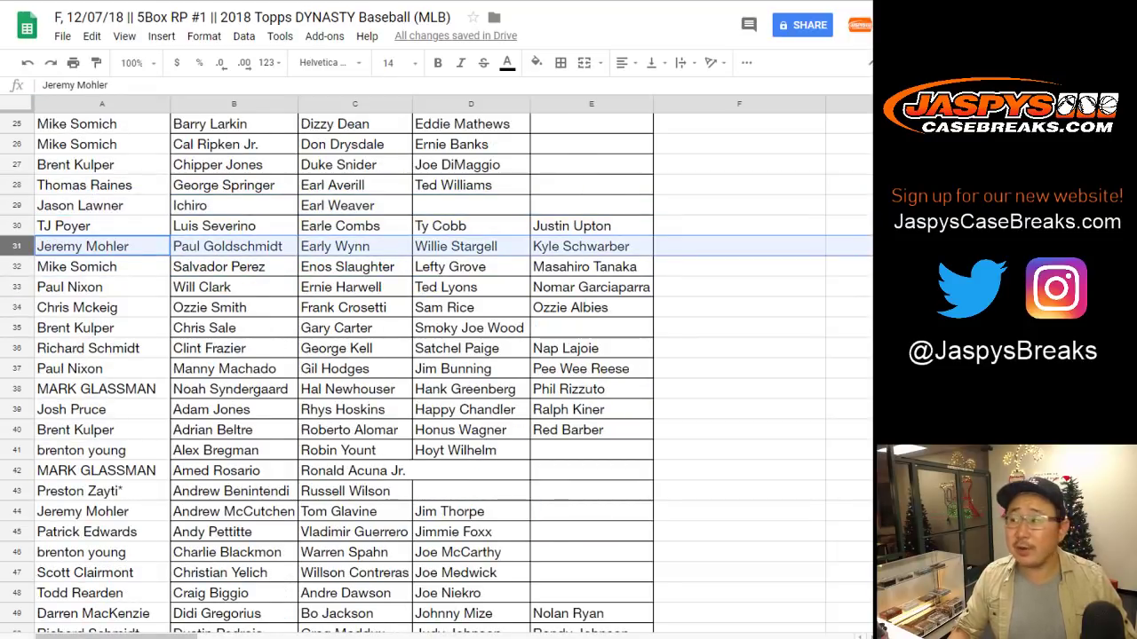
{"action": "scroll", "coordinate": [437, 376], "scroll_direction": "down", "scroll_amount": 1}
{"action": "left_click", "coordinate": [17, 225]}
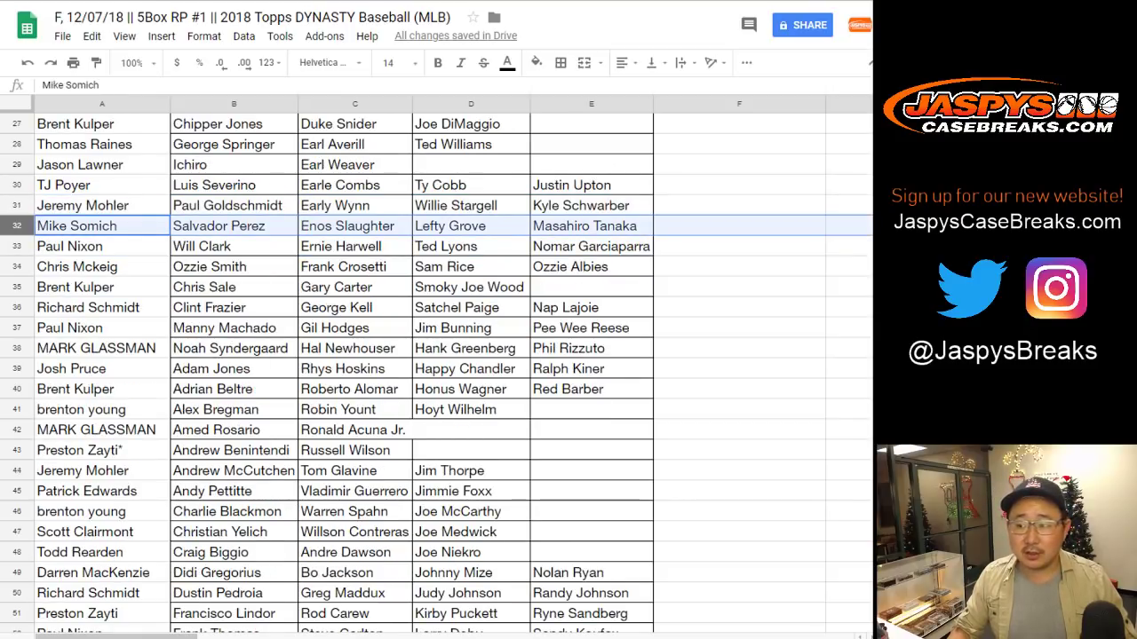
{"action": "left_click", "coordinate": [17, 245]}
{"action": "left_click", "coordinate": [17, 266]}
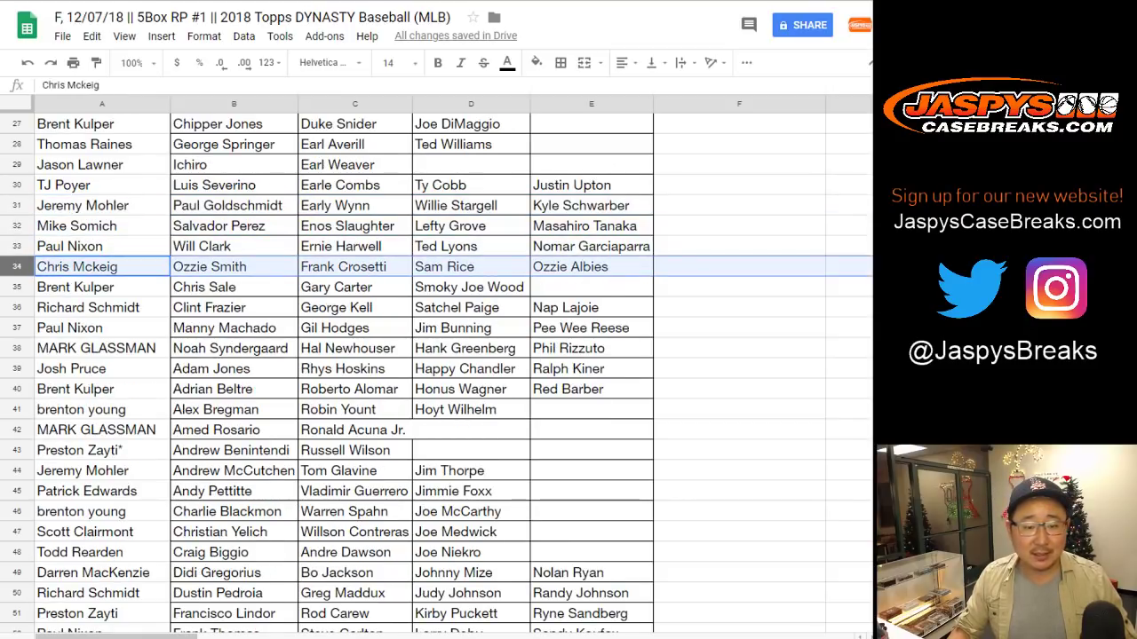
{"action": "left_click", "coordinate": [17, 287]}
{"action": "left_click", "coordinate": [17, 307]}
{"action": "left_click", "coordinate": [17, 328]}
{"action": "scroll", "coordinate": [17, 328], "scroll_direction": "down", "scroll_amount": 1}
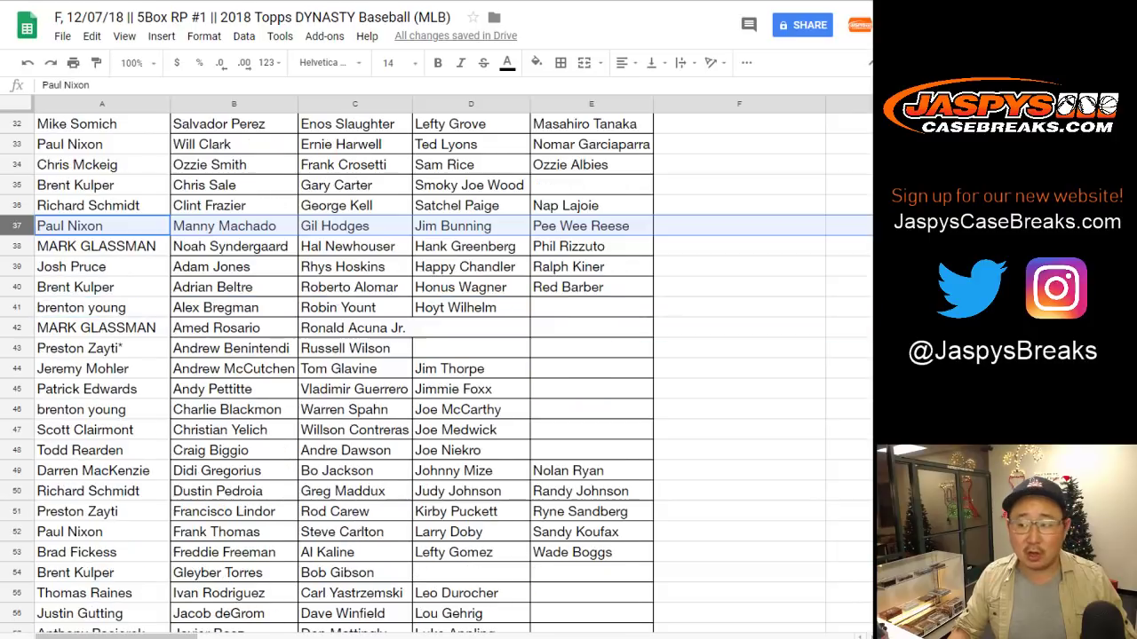
{"action": "left_click", "coordinate": [17, 246]}
{"action": "left_click", "coordinate": [17, 267]}
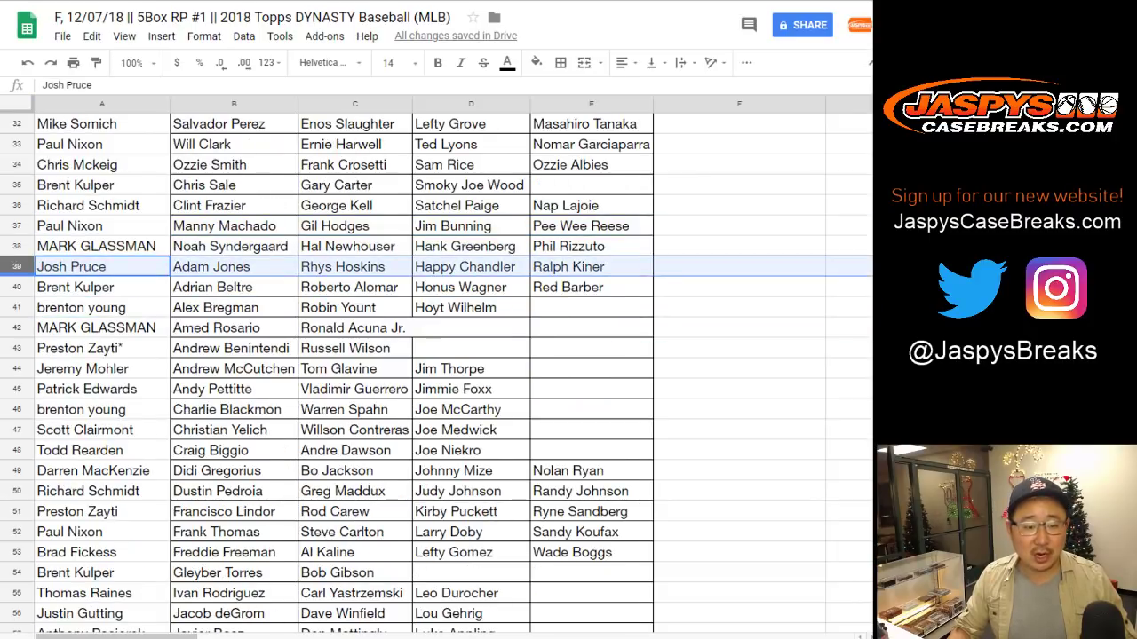
{"action": "left_click", "coordinate": [17, 287]}
{"action": "left_click", "coordinate": [17, 308]}
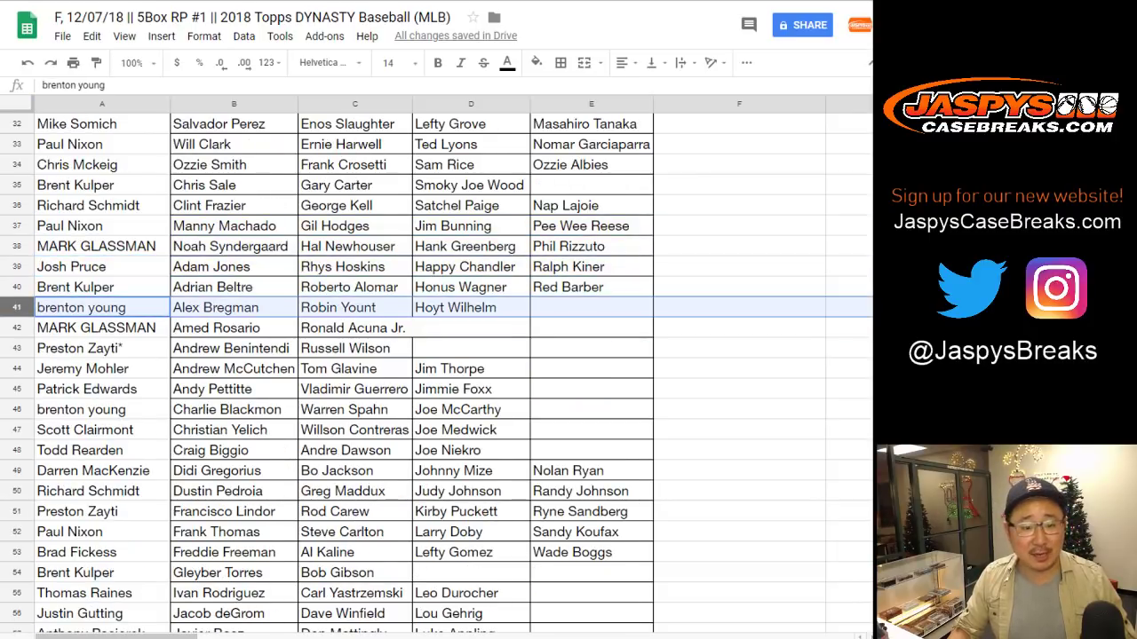
Review the remaining customer and player combo assignments in rows 42 to 61, highlighting one row at a time
{"action": "scroll", "coordinate": [17, 307], "scroll_direction": "down", "scroll_amount": 1}
{"action": "left_click", "coordinate": [17, 225]}
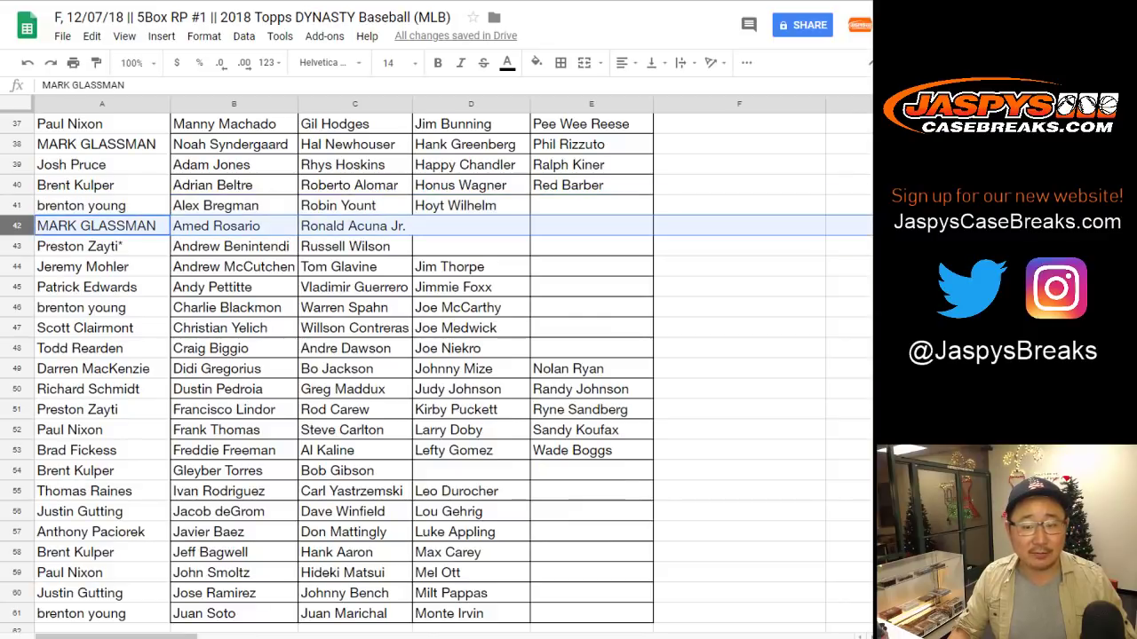
{"action": "left_click", "coordinate": [17, 246]}
{"action": "left_click", "coordinate": [17, 267]}
{"action": "left_click", "coordinate": [17, 287]}
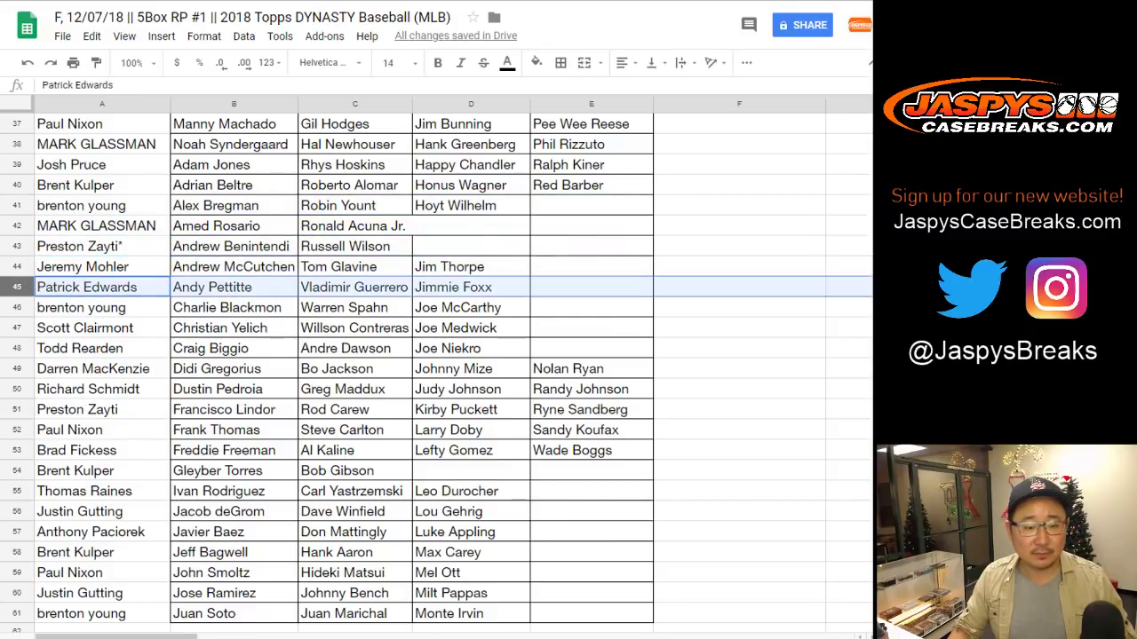
{"action": "left_click", "coordinate": [17, 308]}
{"action": "left_click", "coordinate": [17, 328]}
{"action": "scroll", "coordinate": [16, 328], "scroll_direction": "down", "scroll_amount": 2}
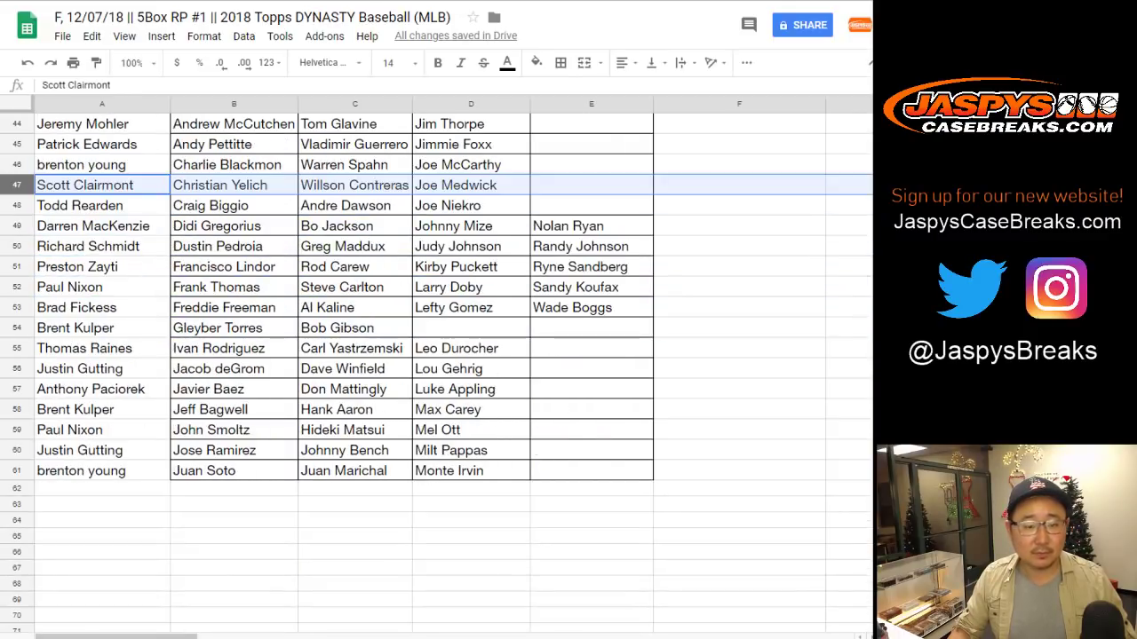
{"action": "left_click", "coordinate": [17, 206]}
{"action": "left_click", "coordinate": [17, 225]}
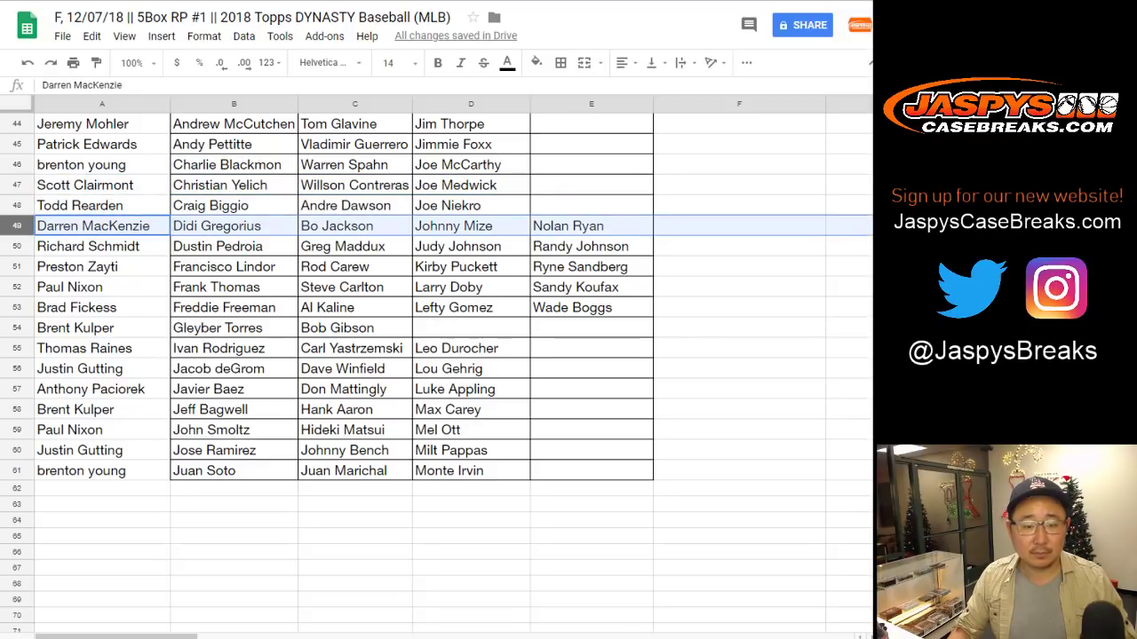
{"action": "left_click", "coordinate": [17, 246]}
{"action": "left_click", "coordinate": [17, 266]}
{"action": "left_click", "coordinate": [17, 287]}
{"action": "left_click", "coordinate": [17, 307]}
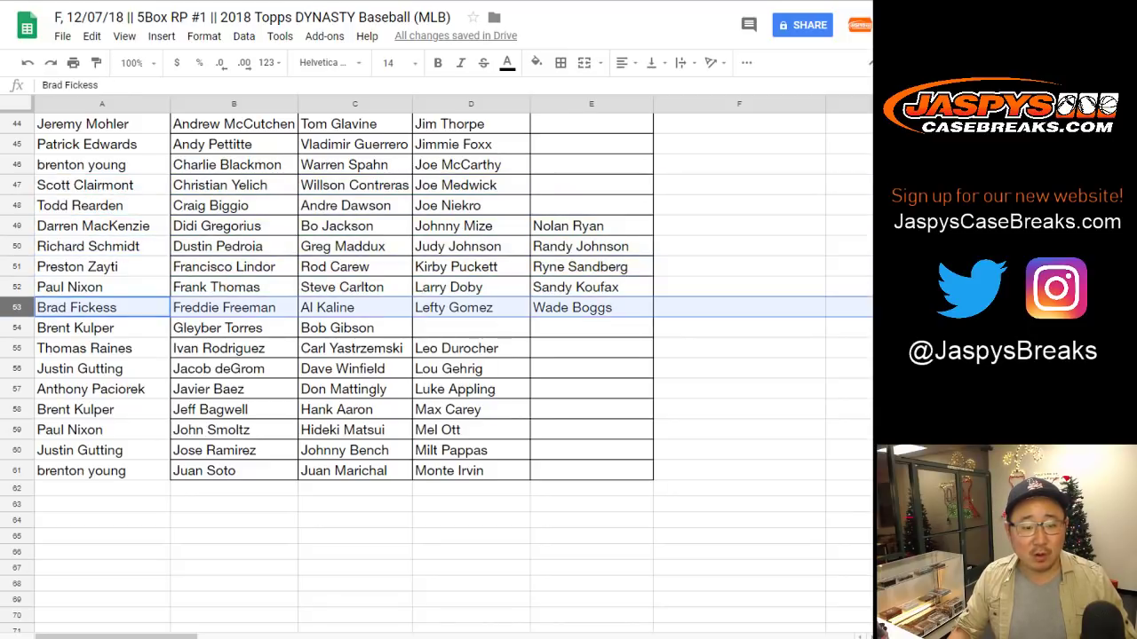
{"action": "left_click", "coordinate": [17, 327]}
{"action": "left_click", "coordinate": [17, 348]}
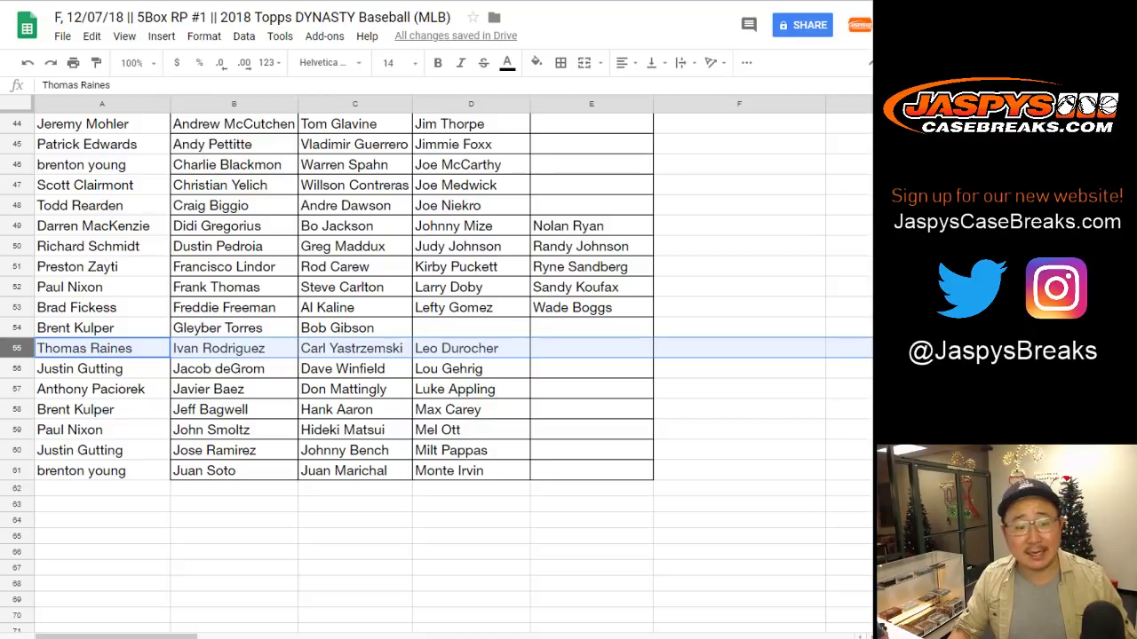
{"action": "left_click", "coordinate": [17, 368]}
{"action": "left_click", "coordinate": [17, 389]}
{"action": "left_click", "coordinate": [17, 409]}
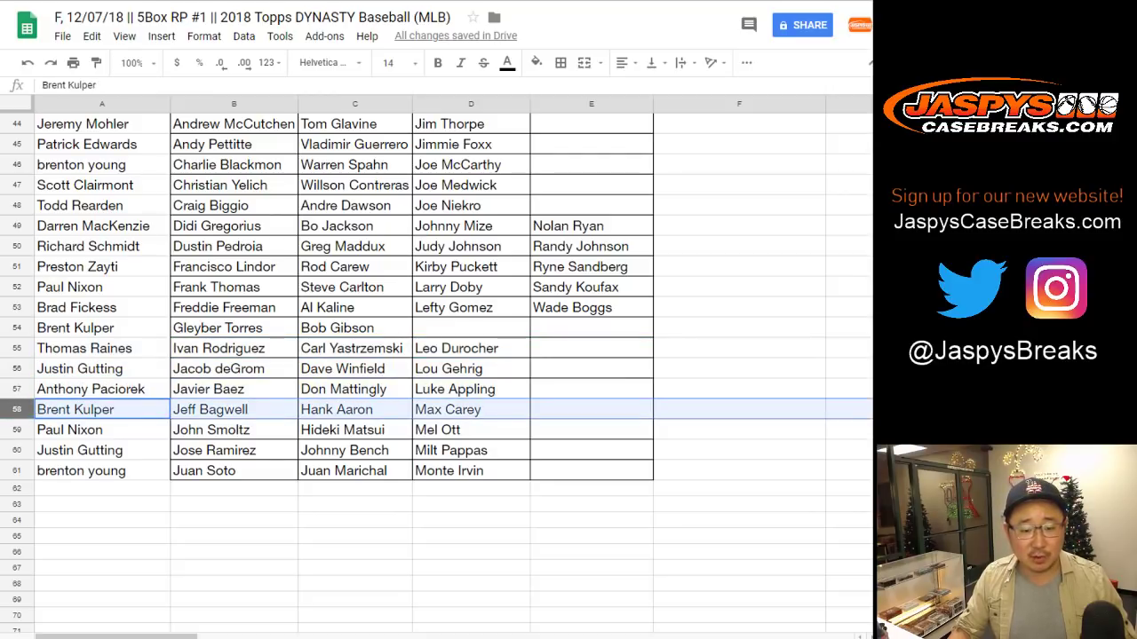
{"action": "left_click", "coordinate": [17, 430]}
{"action": "left_click", "coordinate": [17, 450]}
{"action": "left_click", "coordinate": [17, 471]}
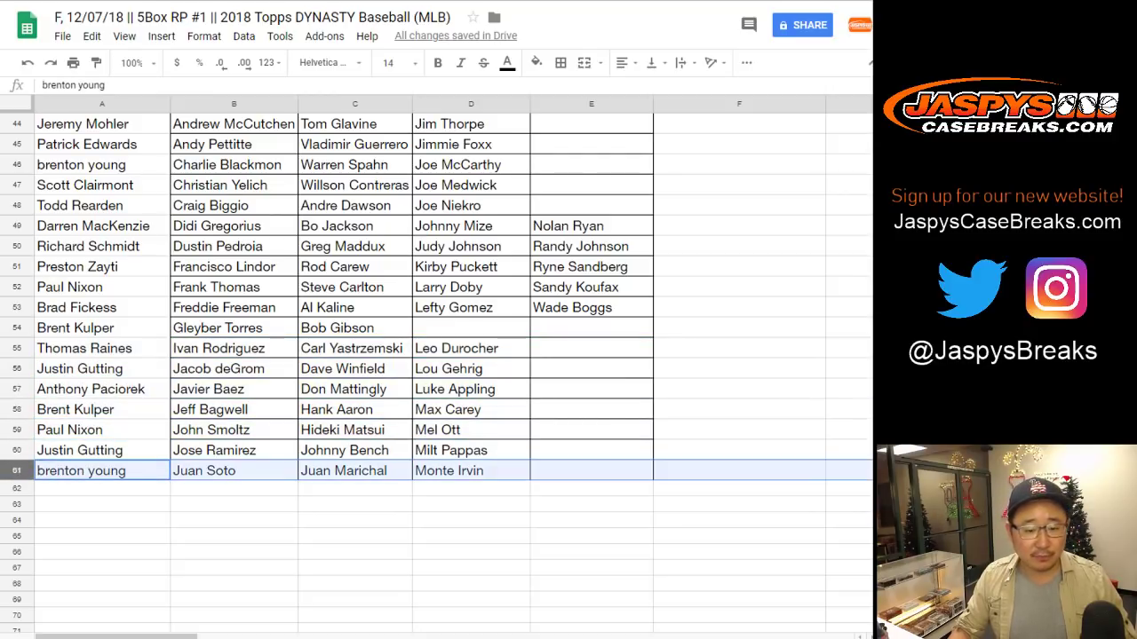
Sort the whole sheet by the customer names in column A, from A to Z
{"action": "scroll", "coordinate": [435, 373], "scroll_direction": "up", "scroll_amount": 10}
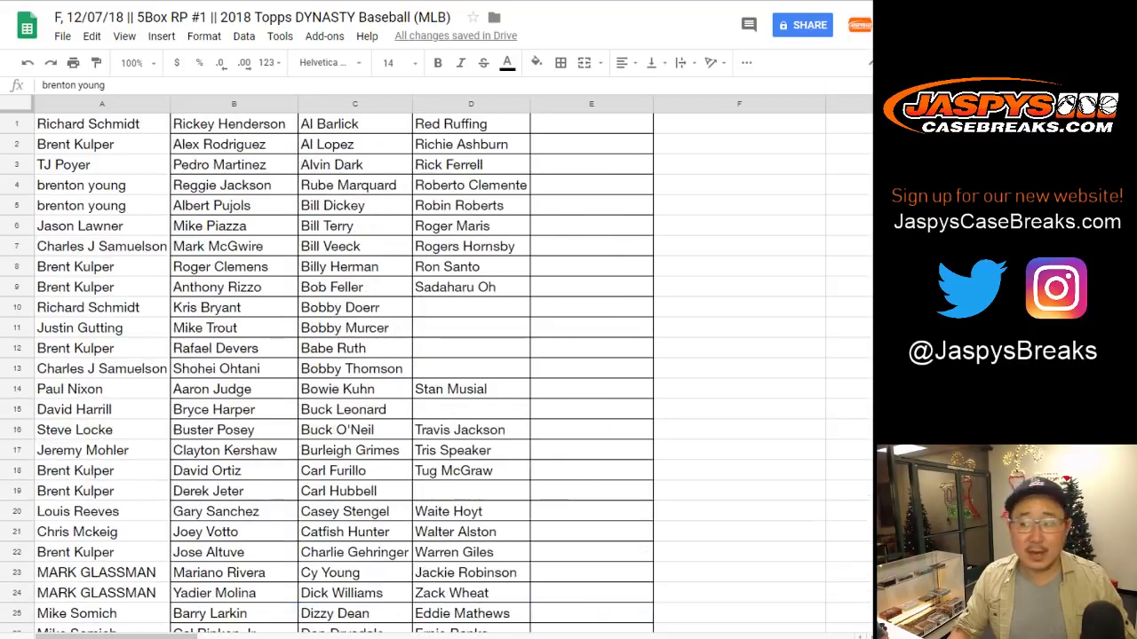
{"action": "left_click", "coordinate": [159, 104]}
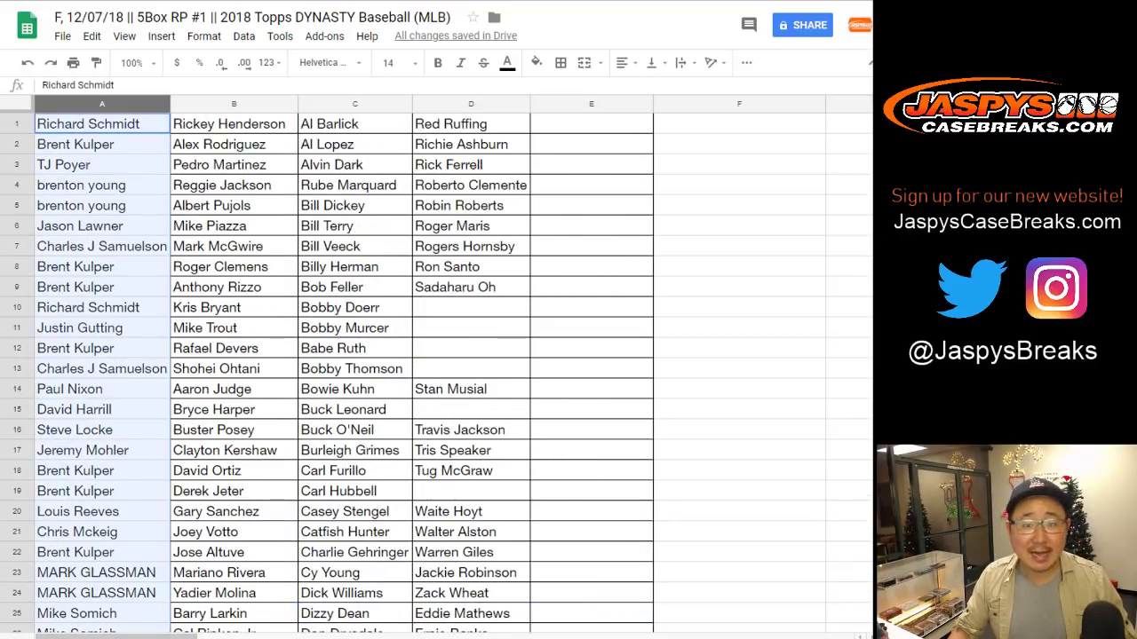
{"action": "left_click", "coordinate": [243, 36]}
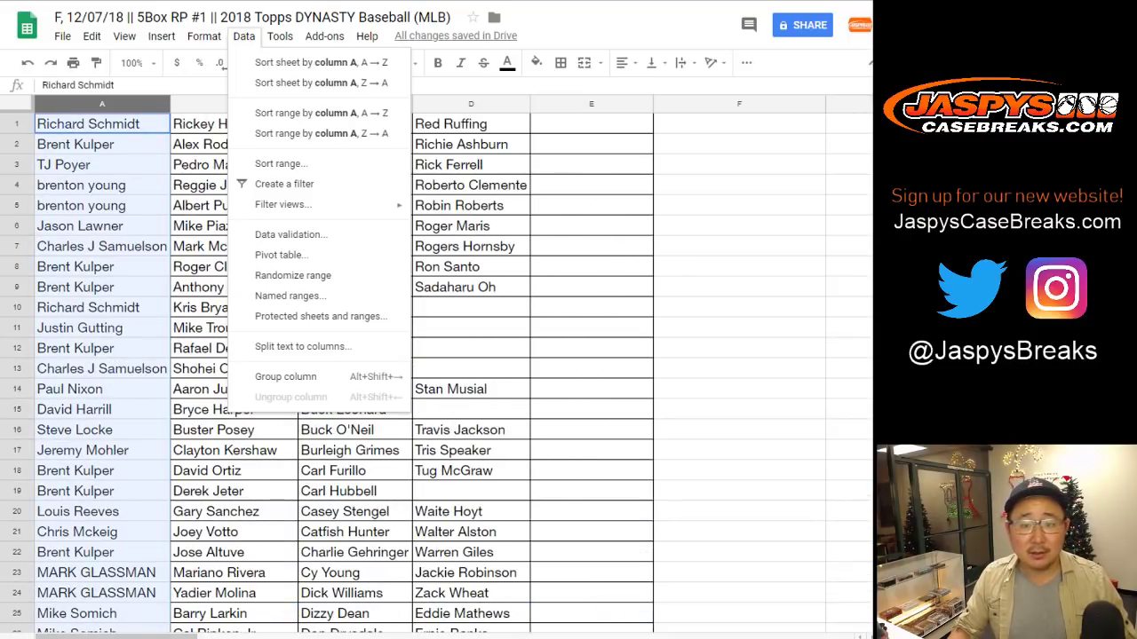
{"action": "left_click", "coordinate": [266, 62]}
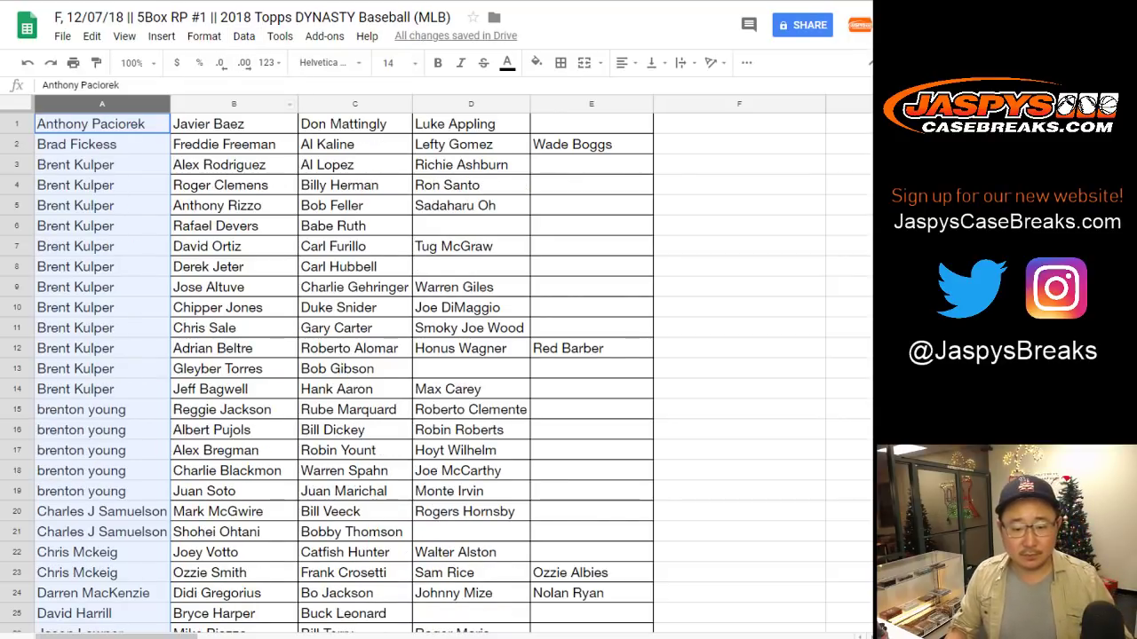
Review the sorted assignments in rows 20–21, then rows 1 and 2 individually and rows 3–14 as one customer's block, highlighting each
{"action": "left_click_drag", "start_coordinate": [17, 511], "coordinate": [16, 530]}
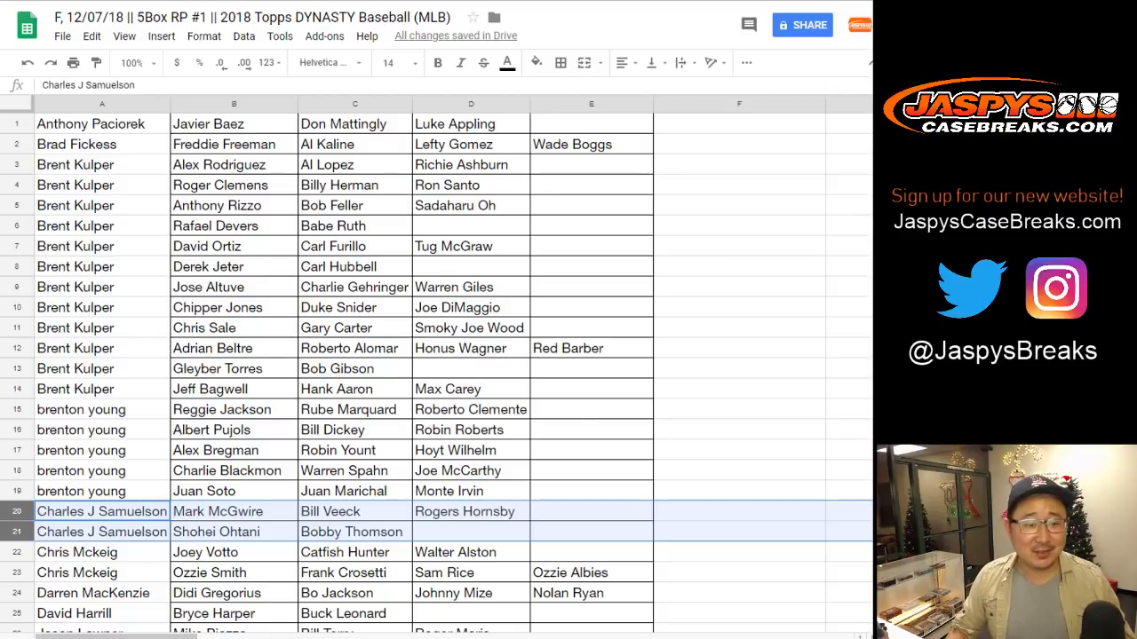
{"action": "left_click", "coordinate": [17, 124]}
{"action": "left_click", "coordinate": [17, 145]}
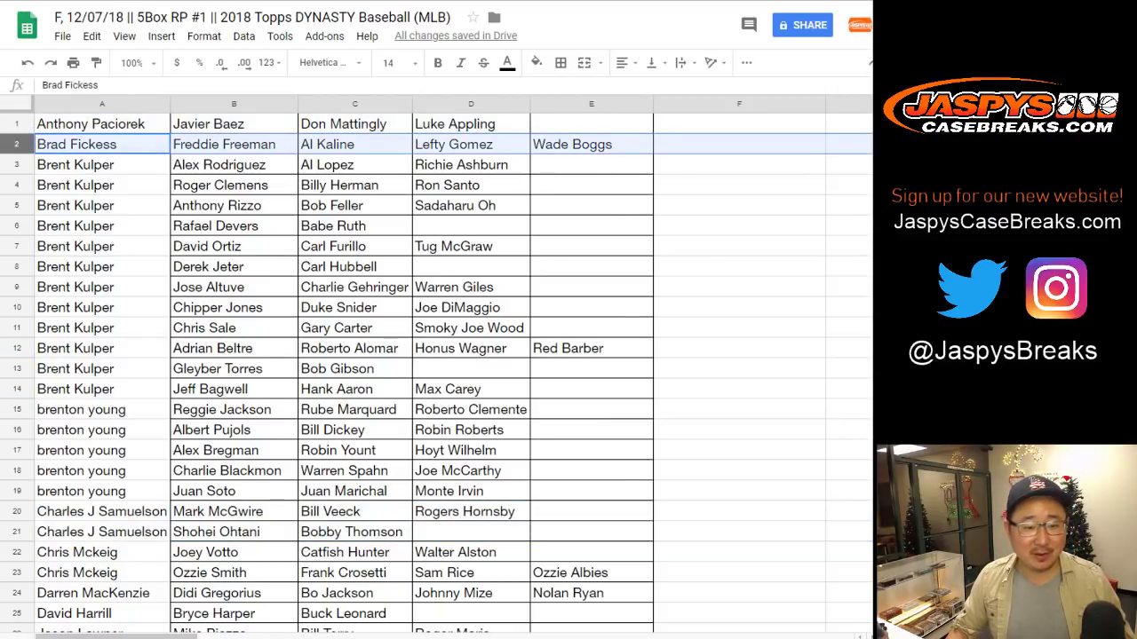
{"action": "left_click", "coordinate": [18, 131]}
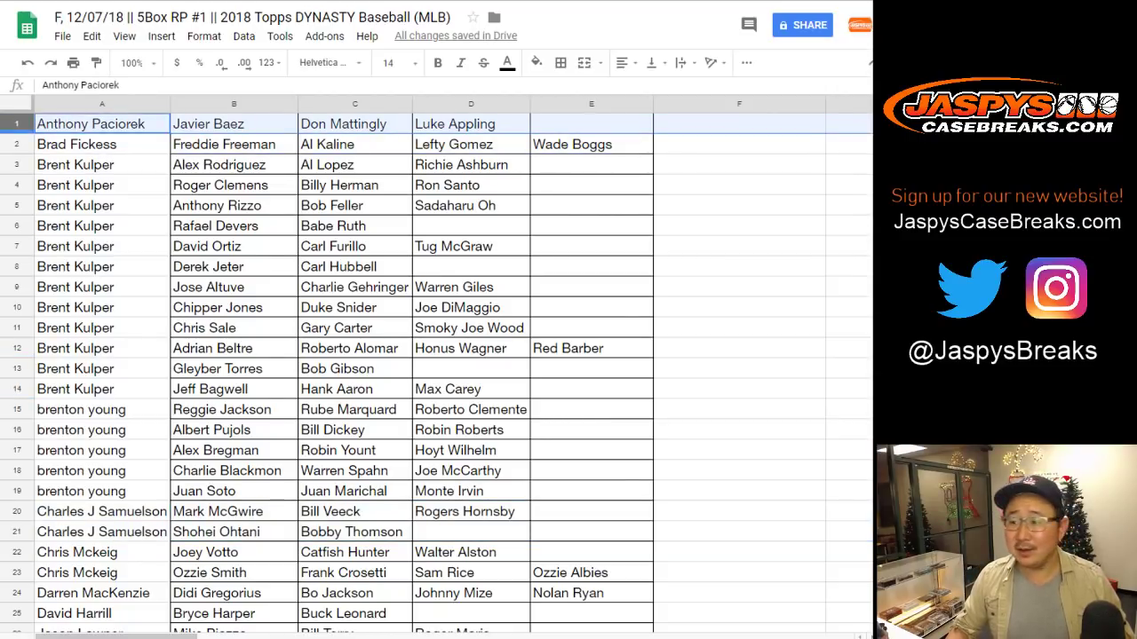
{"action": "left_click", "coordinate": [18, 136]}
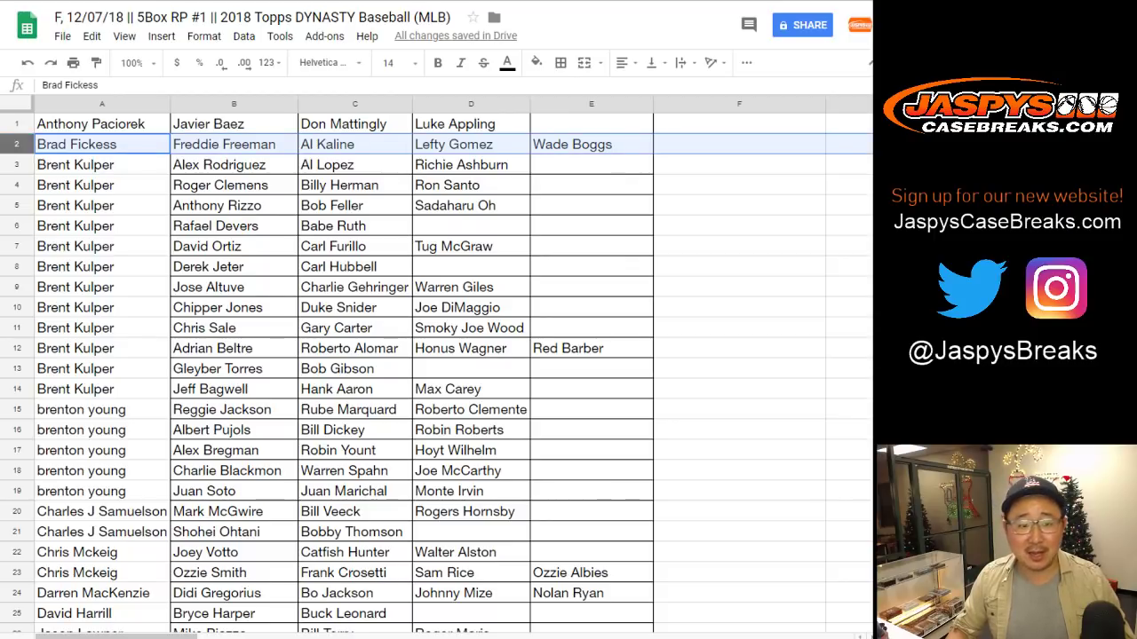
{"action": "left_click", "coordinate": [17, 165]}
{"action": "left_click", "coordinate": [17, 389], "text": "shift"}
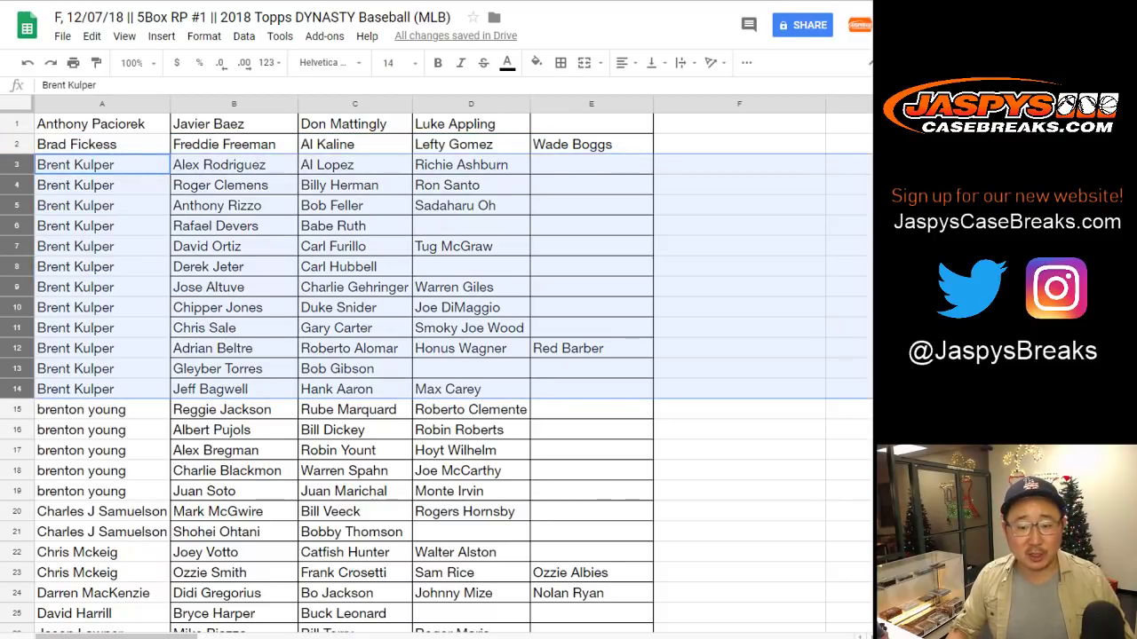
Review the assignments in rows 15 to 23, highlighting each customer's block: rows 15–19, 20–21 and 22–23
{"action": "scroll", "coordinate": [435, 373], "scroll_direction": "down", "scroll_amount": 3}
{"action": "left_click", "coordinate": [17, 267]}
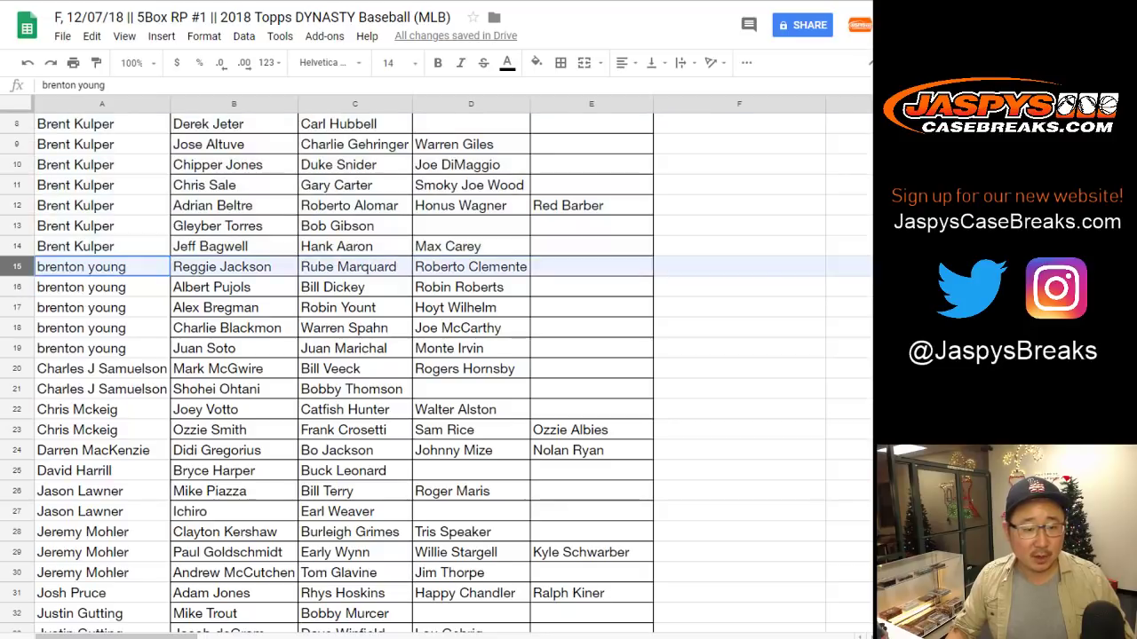
{"action": "left_click", "coordinate": [17, 348], "text": "shift"}
{"action": "scroll", "coordinate": [435, 372], "scroll_direction": "down", "scroll_amount": 3}
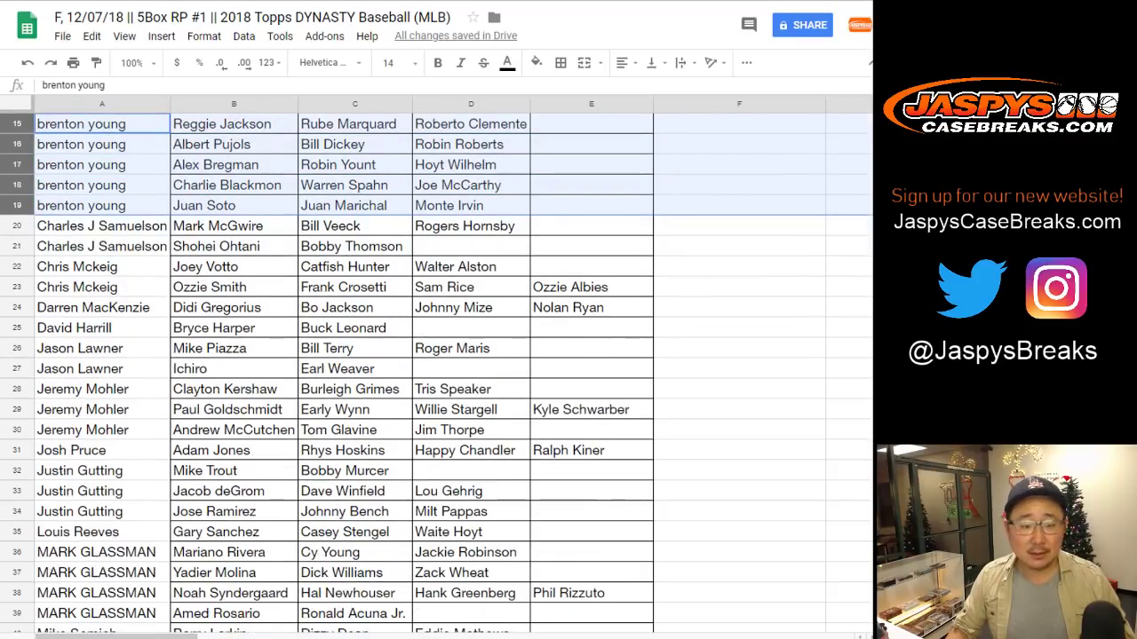
{"action": "left_click", "coordinate": [17, 225]}
{"action": "left_click", "coordinate": [17, 246], "text": "shift"}
{"action": "left_click", "coordinate": [17, 266]}
{"action": "left_click", "coordinate": [17, 287], "text": "shift"}
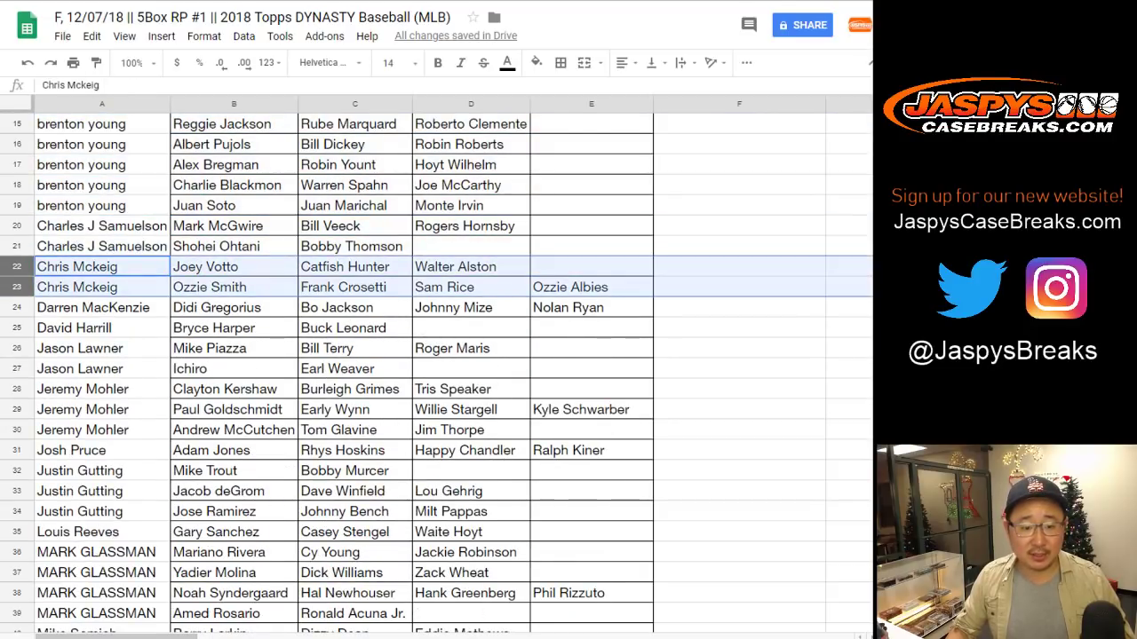
Review the assignments in rows 24 to 34, highlighting single rows 24, 25 and 31 and customer blocks 26–27, 28–30 and 32–34
{"action": "left_click", "coordinate": [16, 307]}
{"action": "left_click", "coordinate": [17, 328]}
{"action": "left_click", "coordinate": [17, 348]}
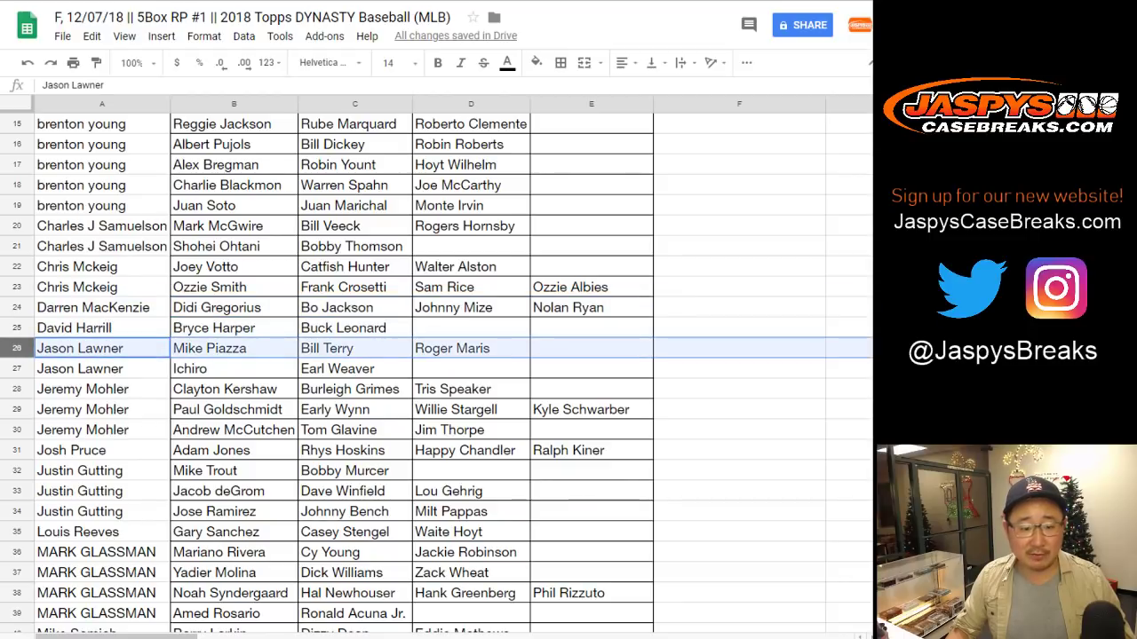
{"action": "left_click", "coordinate": [17, 369], "text": "shift"}
{"action": "scroll", "coordinate": [17, 369], "scroll_direction": "down", "scroll_amount": 3}
{"action": "left_click_drag", "start_coordinate": [17, 246], "coordinate": [16, 287]}
{"action": "left_click", "coordinate": [17, 307]}
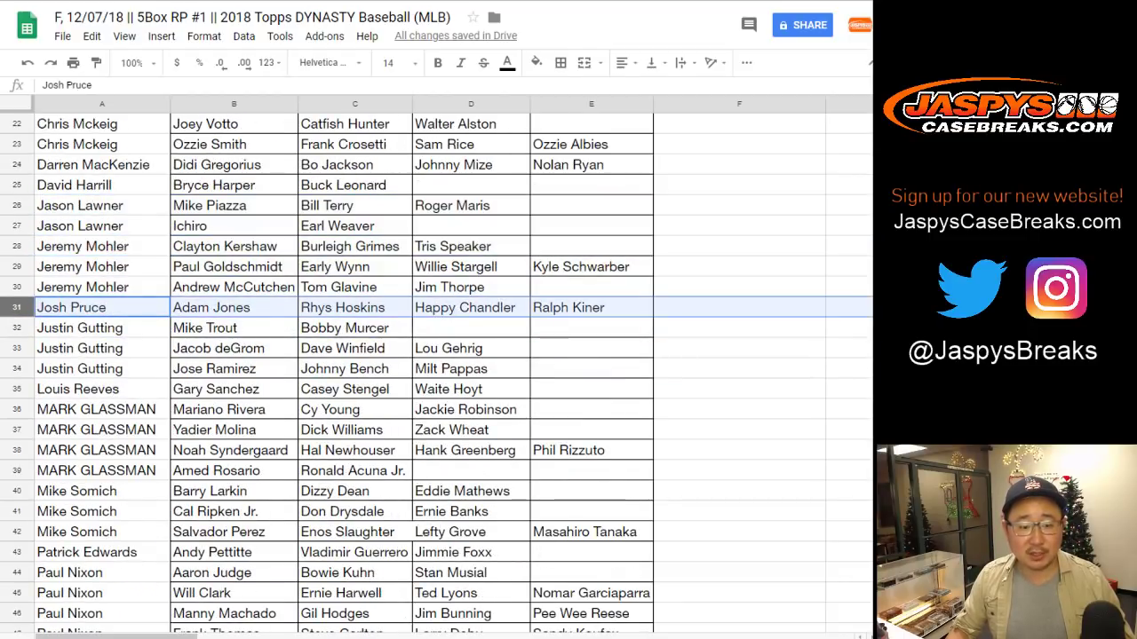
{"action": "left_click", "coordinate": [17, 328]}
{"action": "left_click", "coordinate": [17, 370], "text": "shift"}
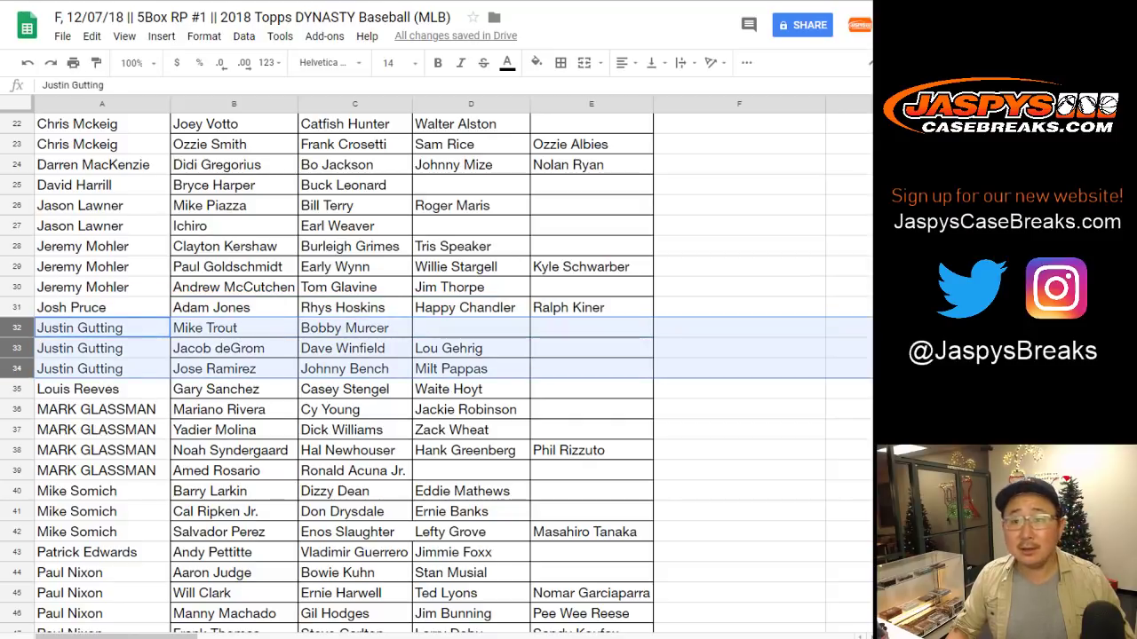
Review the assignments in rows 35 to 42, highlighting row 35 alone and customer blocks 36–39 and 40–42
{"action": "left_click", "coordinate": [17, 389]}
{"action": "left_click", "coordinate": [17, 409]}
{"action": "left_click", "coordinate": [17, 471], "text": "shift"}
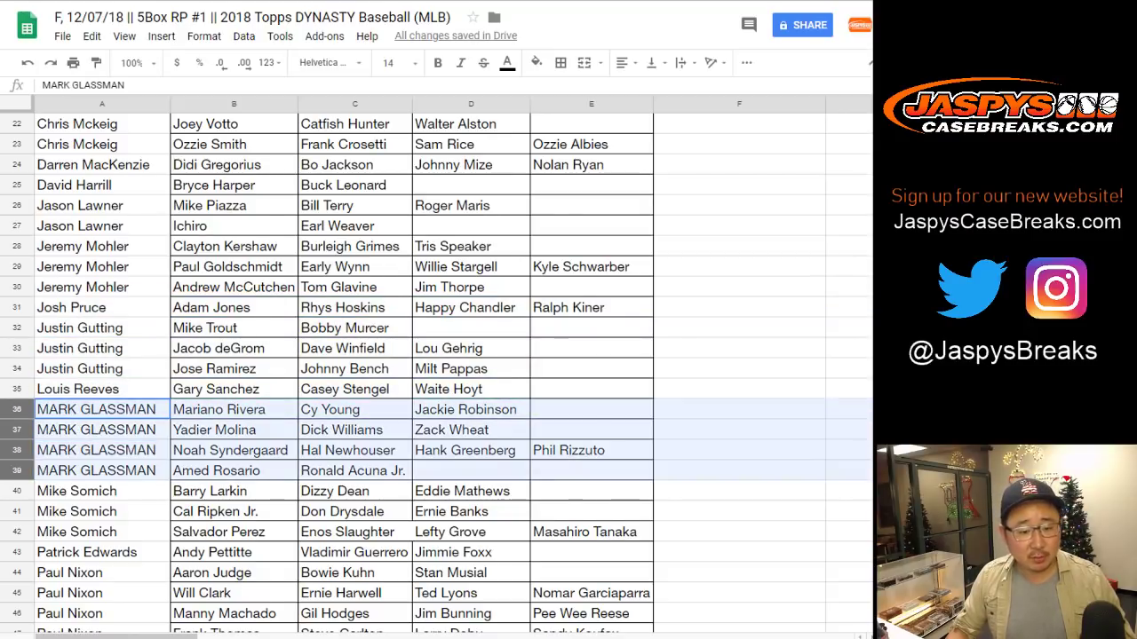
{"action": "scroll", "coordinate": [16, 470], "scroll_direction": "down", "scroll_amount": 3}
{"action": "key", "text": "shift+Down"}
{"action": "key", "text": "shift+Down"}
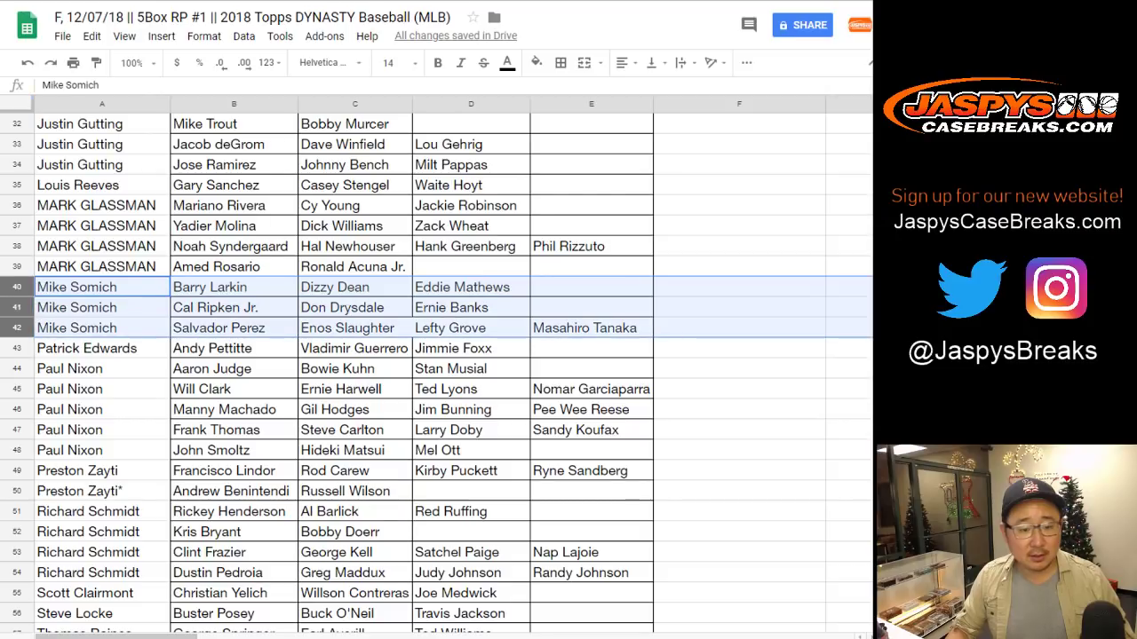
Review the assignments in rows 43 to 50, highlighting row 43 alone and customer blocks 44–48 and 49–50
{"action": "scroll", "coordinate": [435, 356], "scroll_direction": "down", "scroll_amount": 2}
{"action": "left_click", "coordinate": [17, 206]}
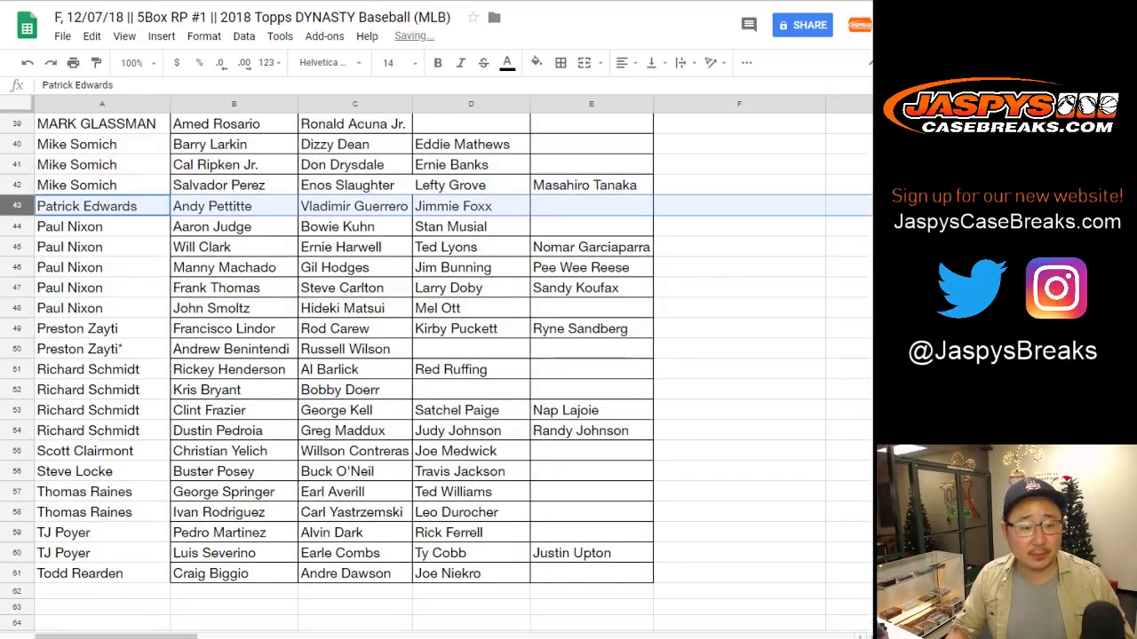
{"action": "left_click", "coordinate": [17, 227]}
{"action": "left_click", "coordinate": [17, 308], "text": "shift"}
{"action": "scroll", "coordinate": [17, 308], "scroll_direction": "down", "scroll_amount": 1}
{"action": "scroll", "coordinate": [17, 268], "scroll_direction": "down", "scroll_amount": 1}
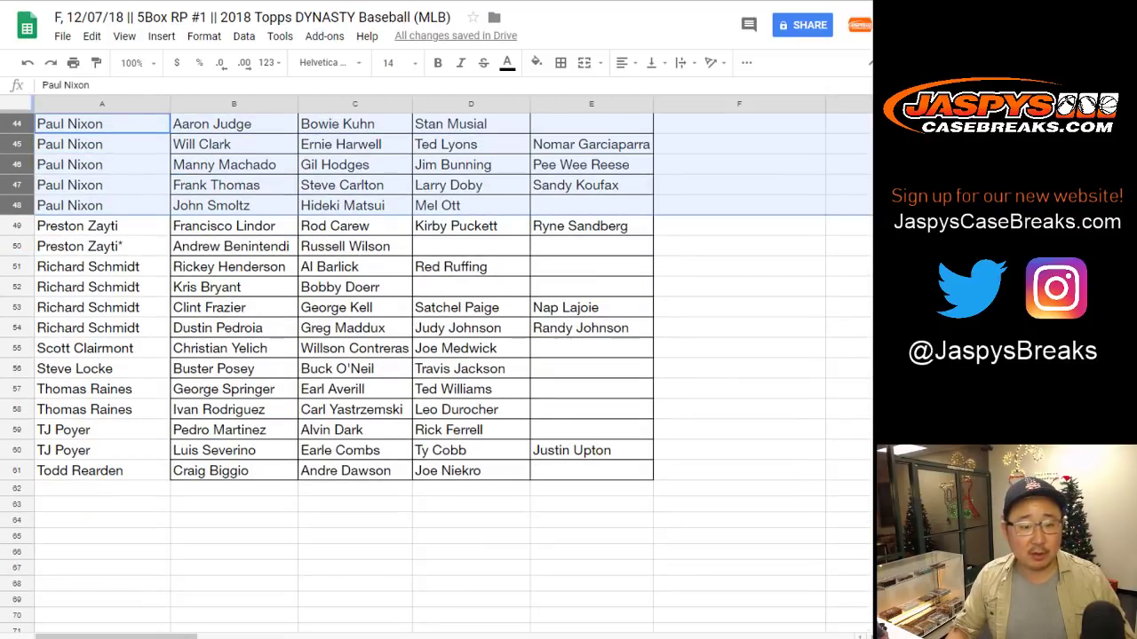
{"action": "left_click_drag", "start_coordinate": [16, 225], "coordinate": [17, 246]}
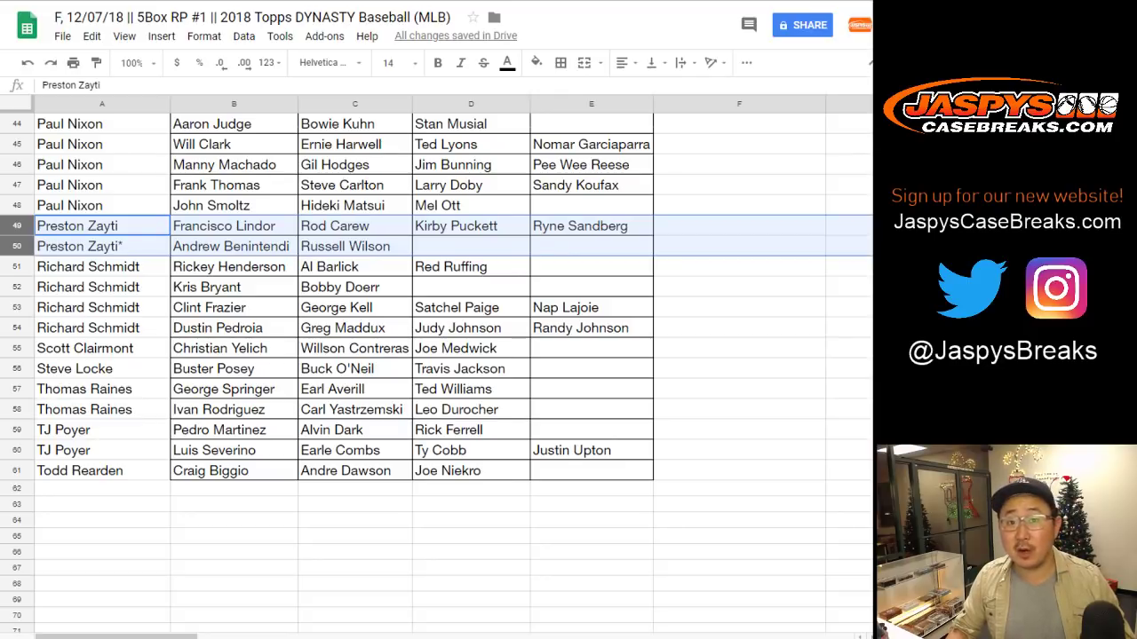
Review the remaining assignments in rows 51 to 61, highlighting the rows of one customer at a time
{"action": "left_click", "coordinate": [16, 267]}
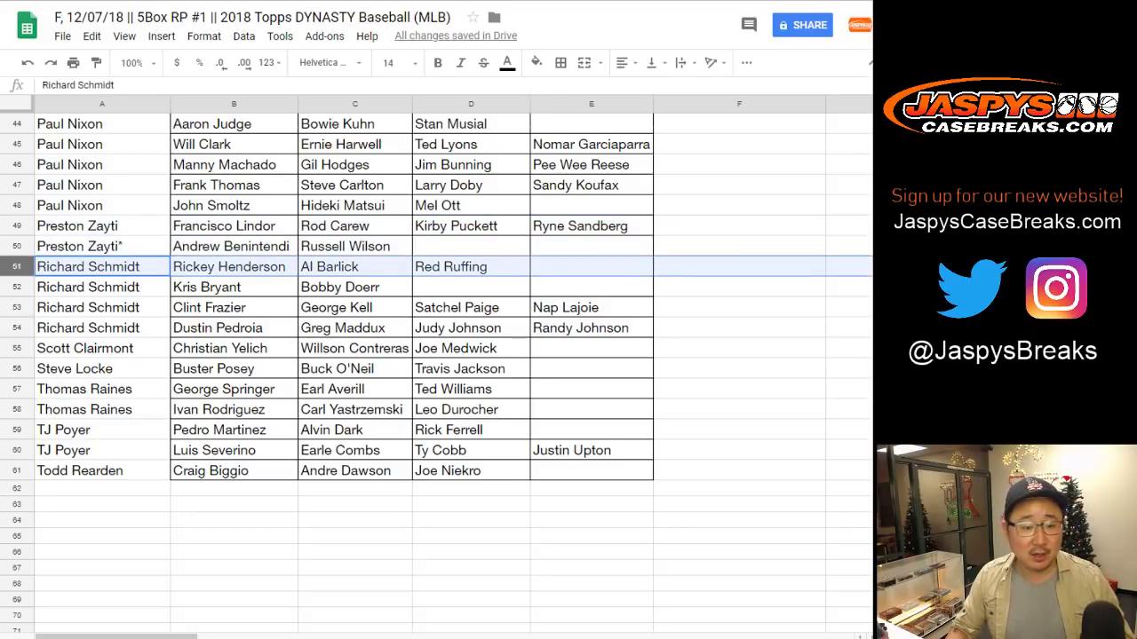
{"action": "left_click", "coordinate": [17, 328], "text": "shift"}
{"action": "left_click", "coordinate": [17, 349]}
{"action": "left_click", "coordinate": [17, 369]}
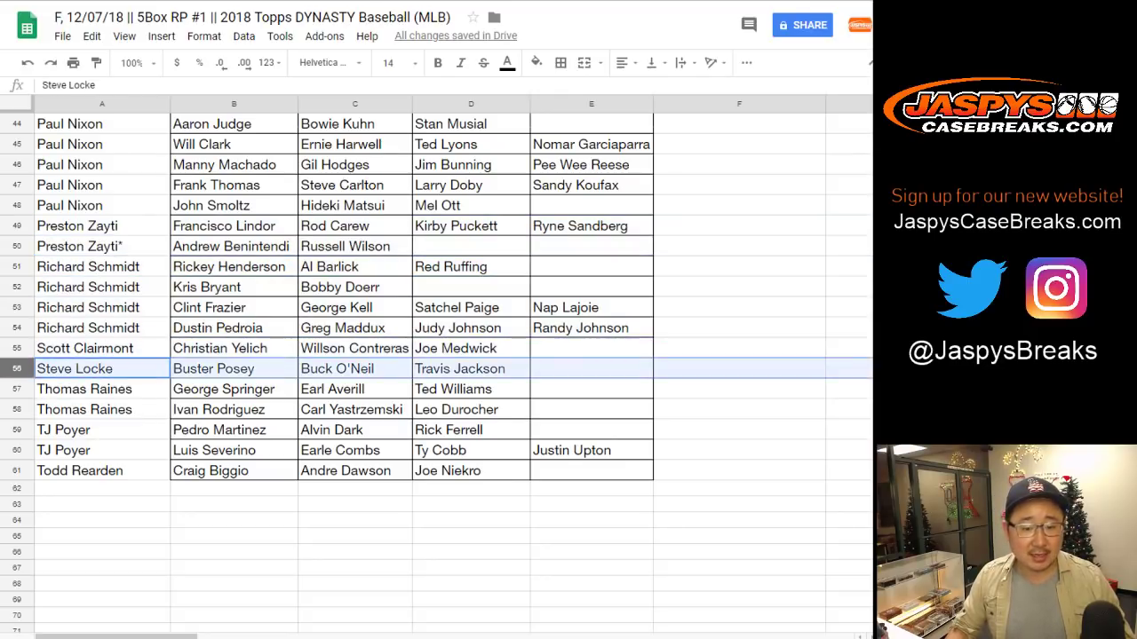
{"action": "left_click_drag", "start_coordinate": [17, 389], "coordinate": [17, 450]}
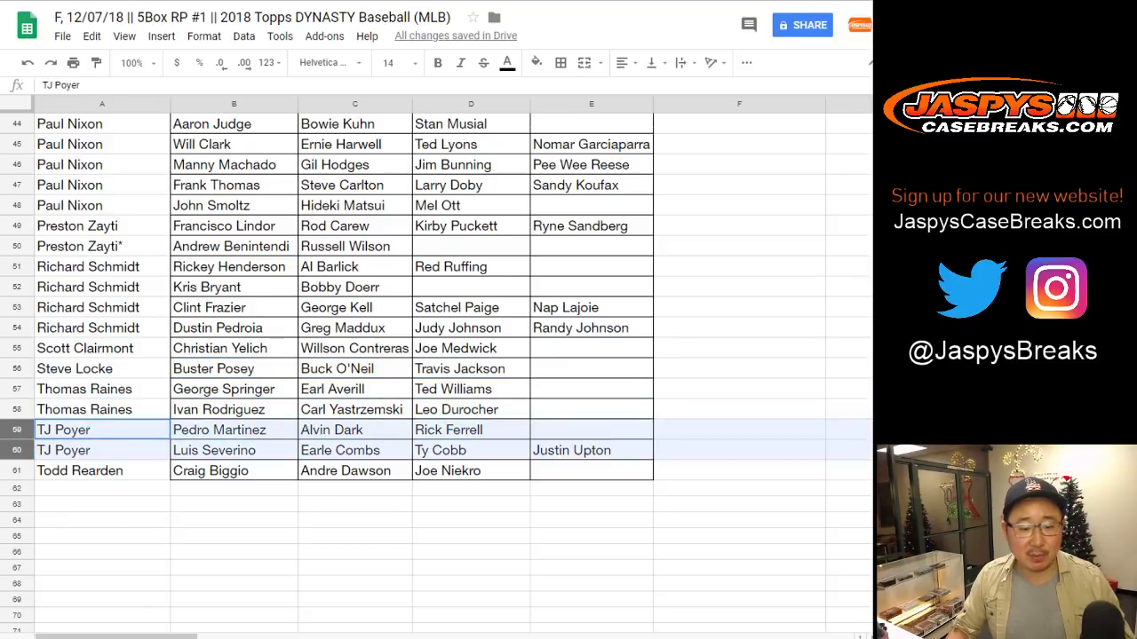
{"action": "left_click", "coordinate": [17, 471]}
{"action": "scroll", "coordinate": [435, 355], "scroll_direction": "down", "scroll_amount": 2}
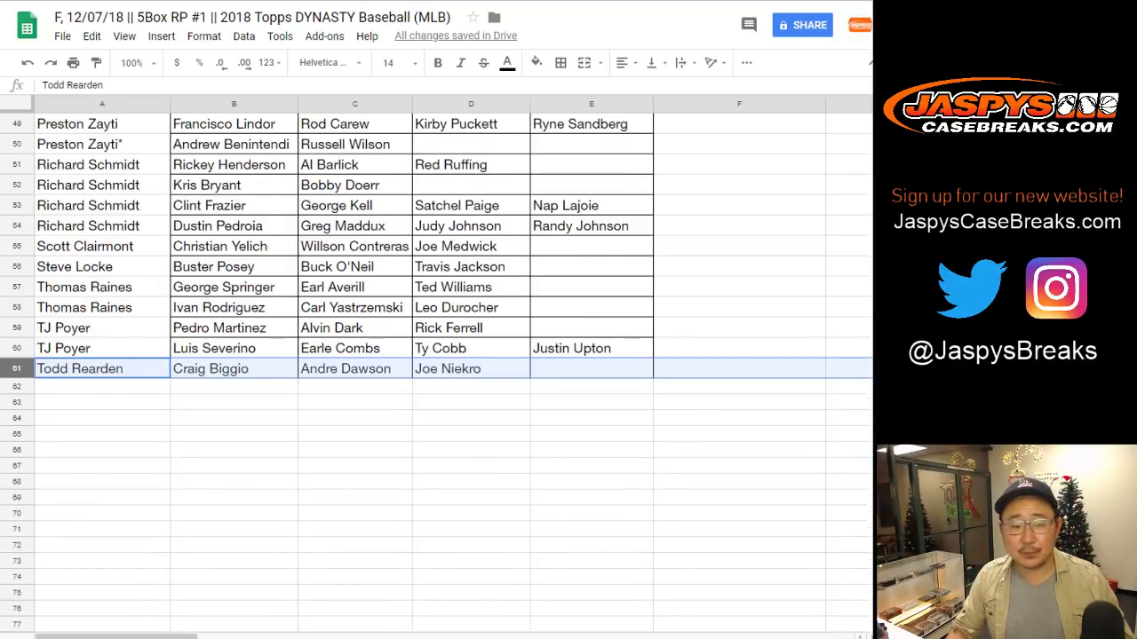
Search the sheet for "rosa" and select the matching player's cell in column B
{"action": "scroll", "coordinate": [436, 355], "scroll_direction": "up", "scroll_amount": 16}
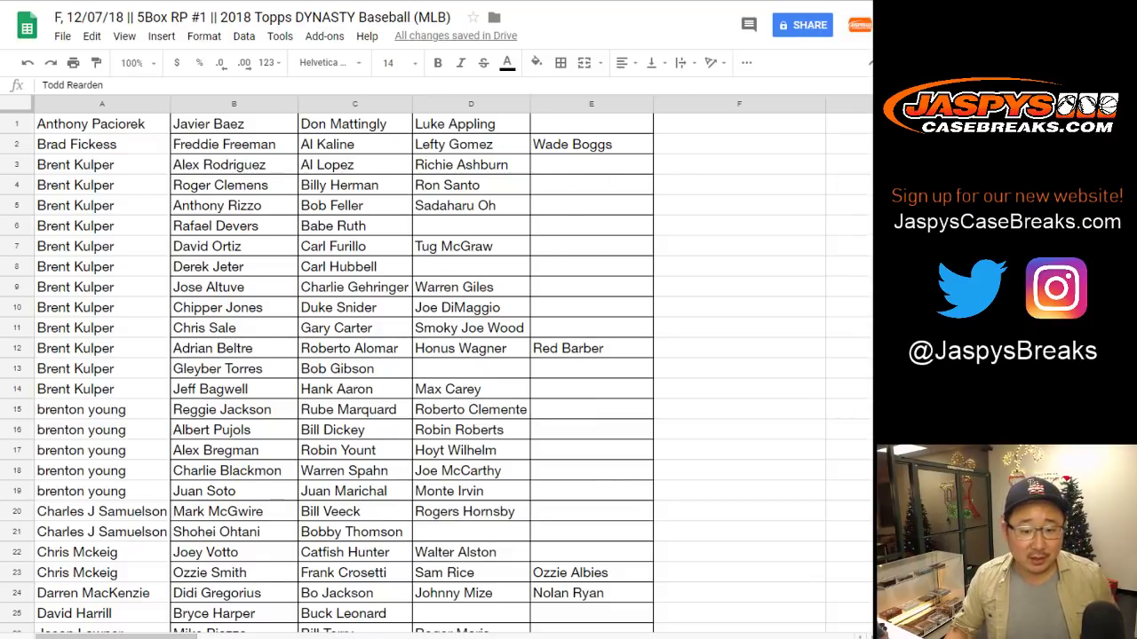
{"action": "left_click", "coordinate": [233, 267]}
{"action": "key", "text": "ctrl+f"}
{"action": "type", "text": "r"}
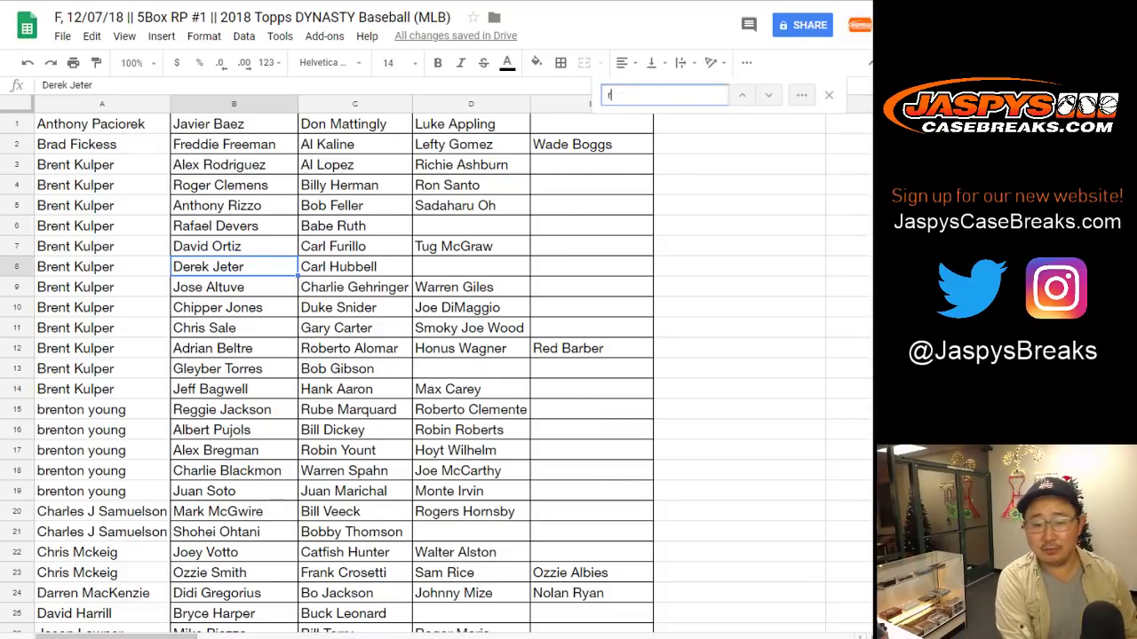
{"action": "type", "text": "osa"}
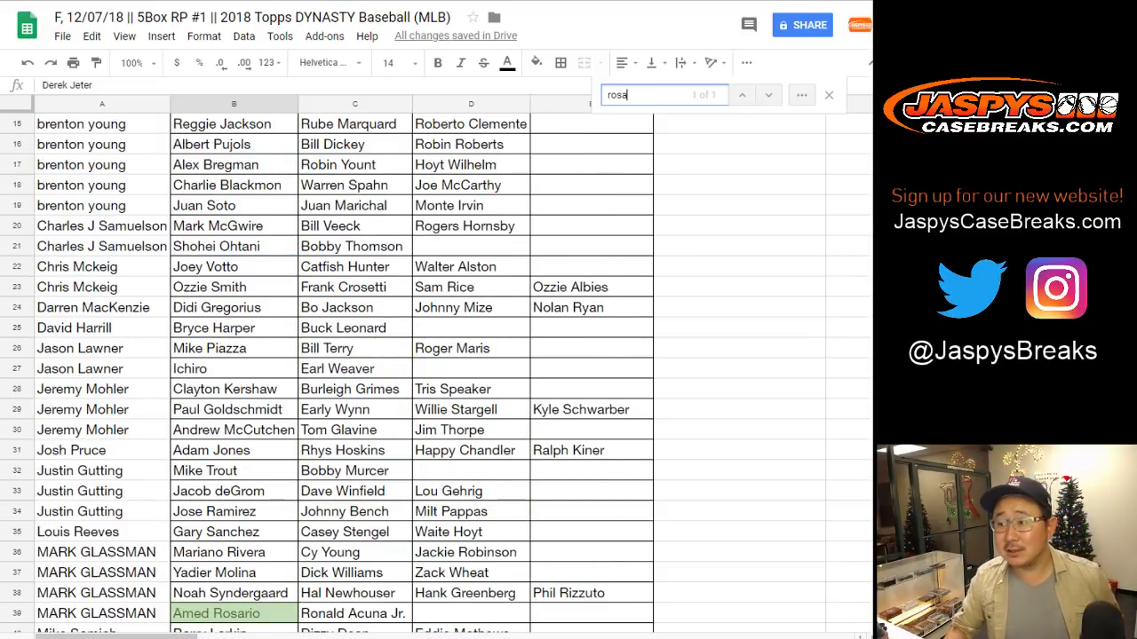
{"action": "scroll", "coordinate": [355, 373], "scroll_direction": "down", "scroll_amount": 2}
{"action": "left_click", "coordinate": [233, 471]}
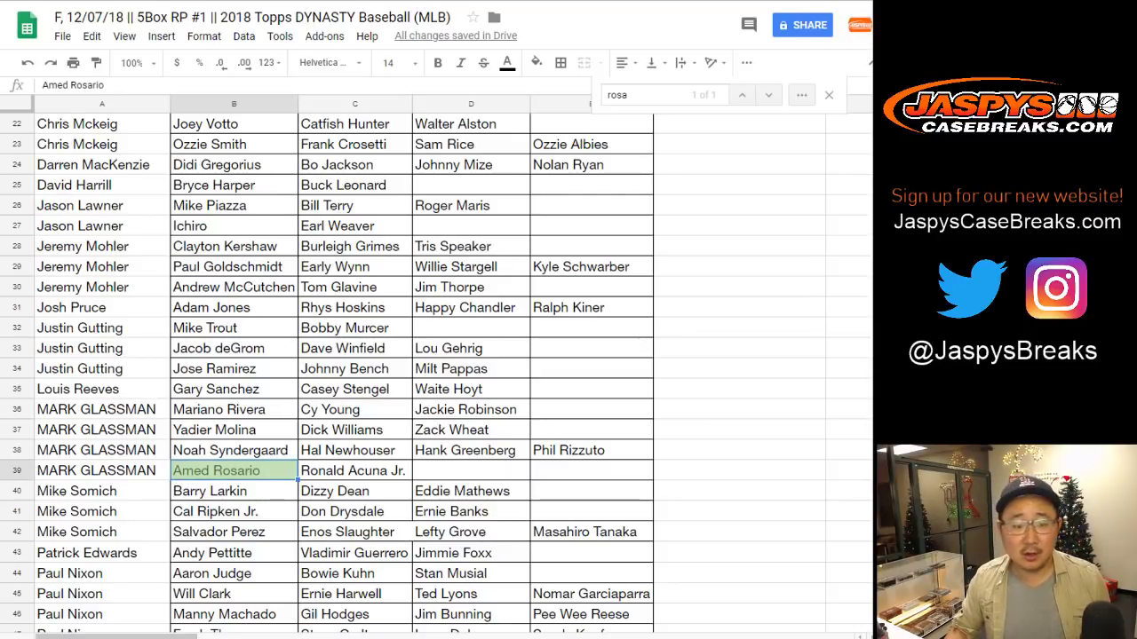
Highlight rows 28 to 30 to check that customer's player combos
{"action": "left_click", "coordinate": [17, 247]}
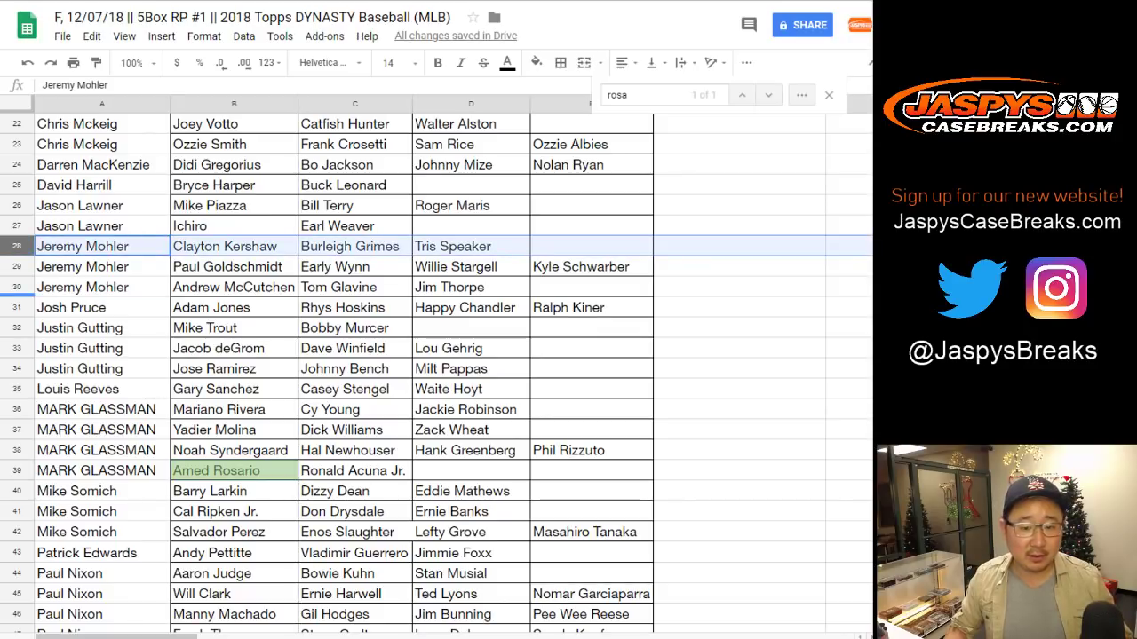
{"action": "left_click", "coordinate": [17, 287]}
{"action": "left_click", "coordinate": [17, 247], "text": "shift"}
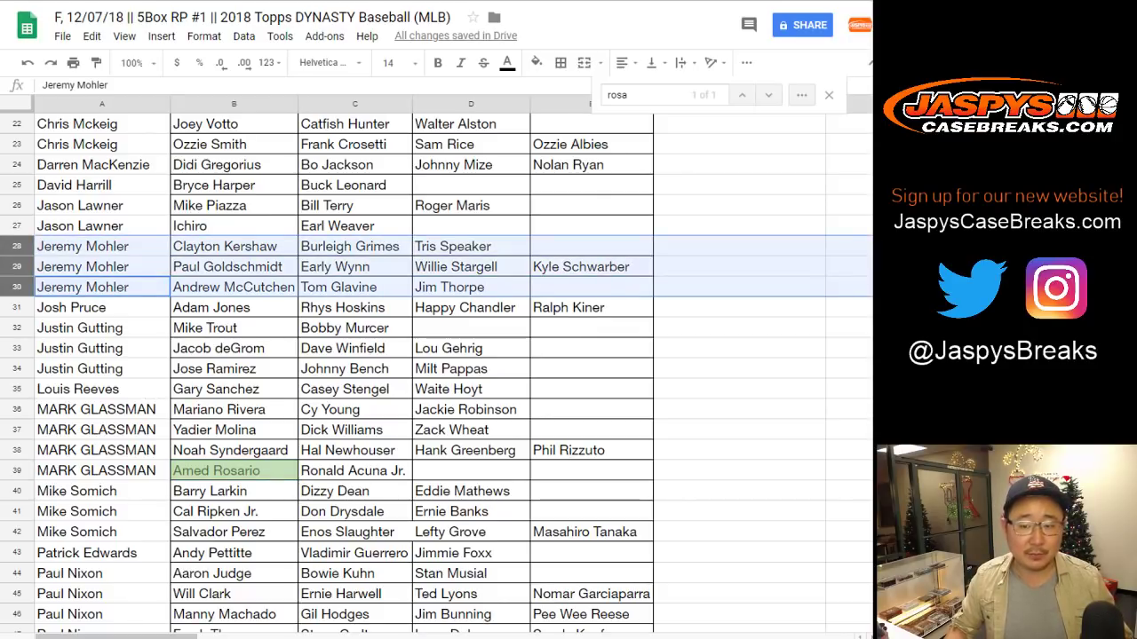